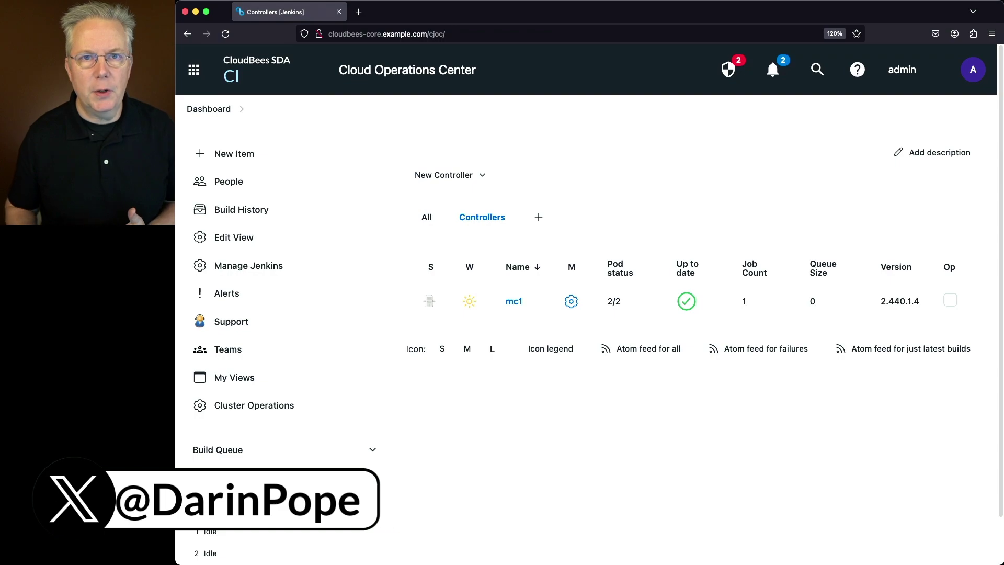
# Check the versions of the operations center and managed controller mc1, and return to the operations center dashboard.
pyautogui.scroll(-2, 888, 405)
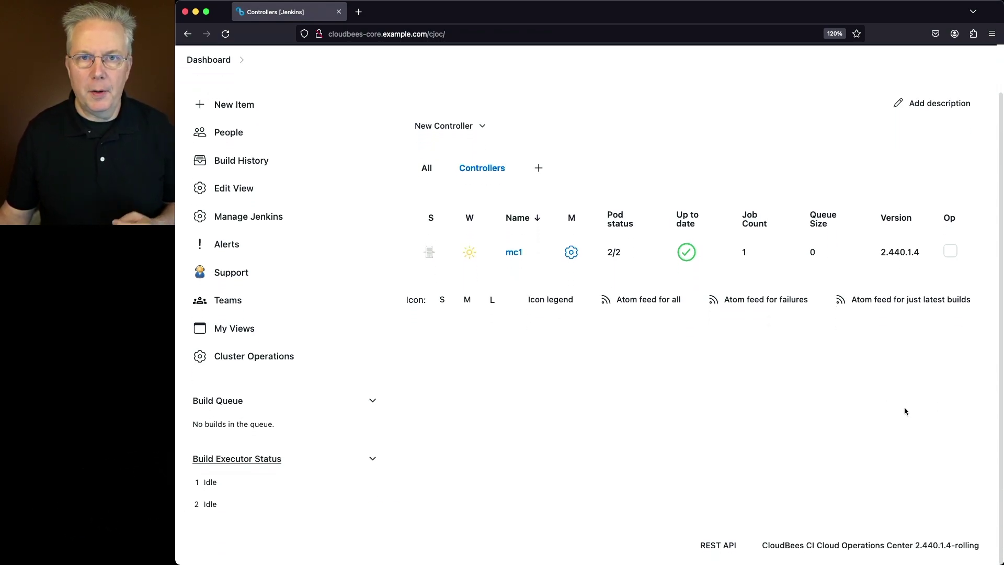
pyautogui.click(513, 253)
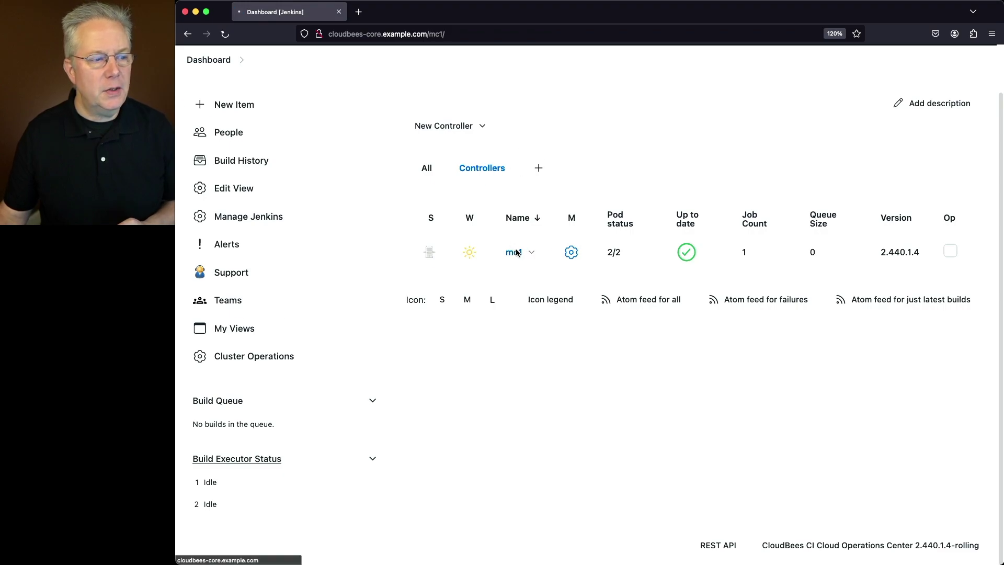
pyautogui.scroll(-1, 680, 318)
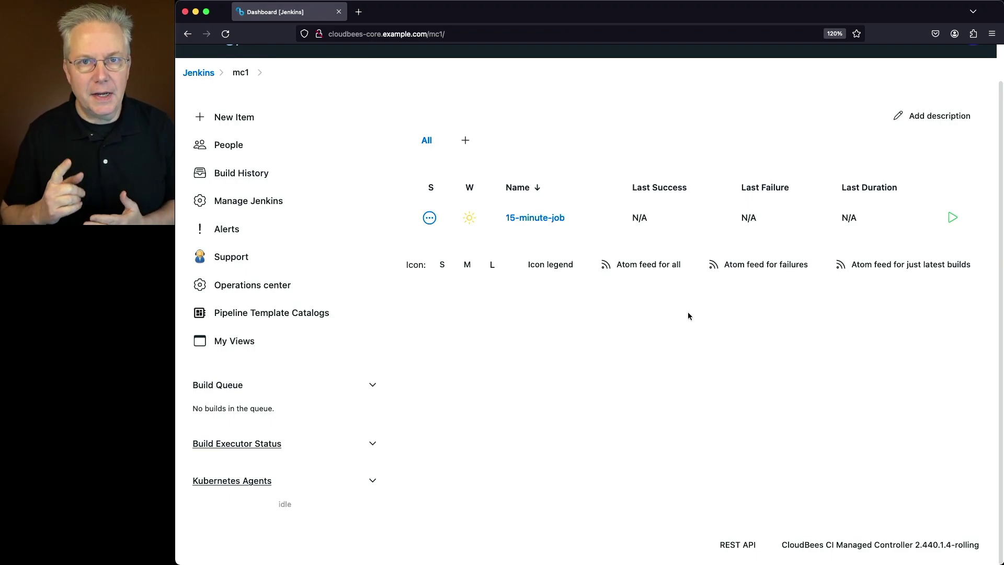
pyautogui.click(203, 75)
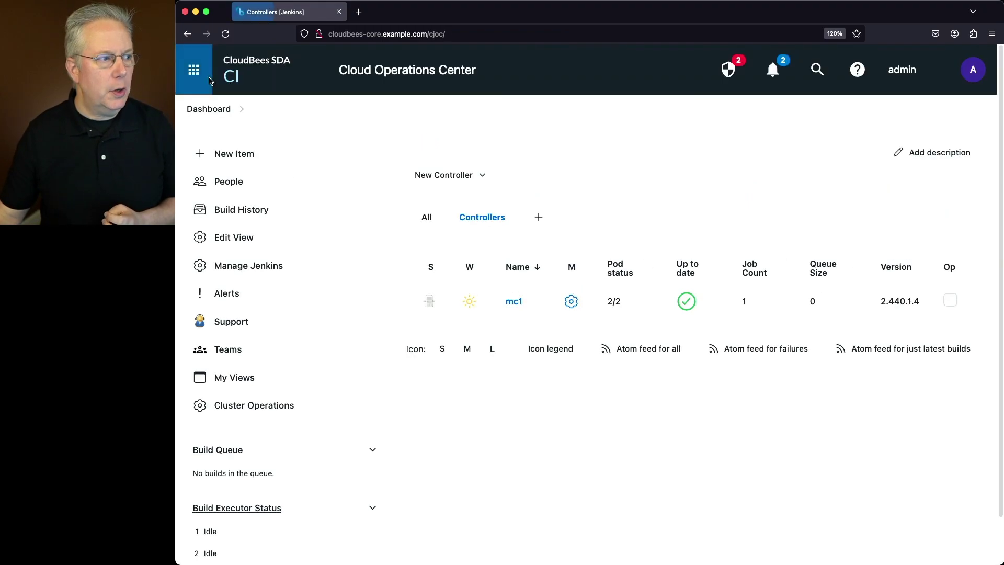
# Open the configuration of managed controller mc1 and examine its High Availability replica and storage class settings.
pyautogui.click(570, 302)
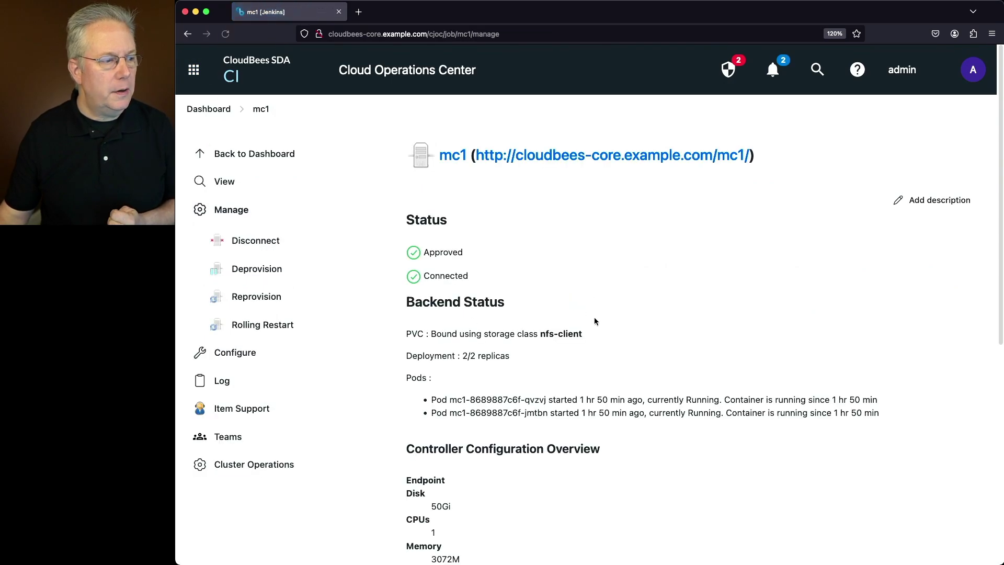
pyautogui.click(252, 357)
pyautogui.scroll(-3, 521, 344)
pyautogui.scroll(-5, 521, 343)
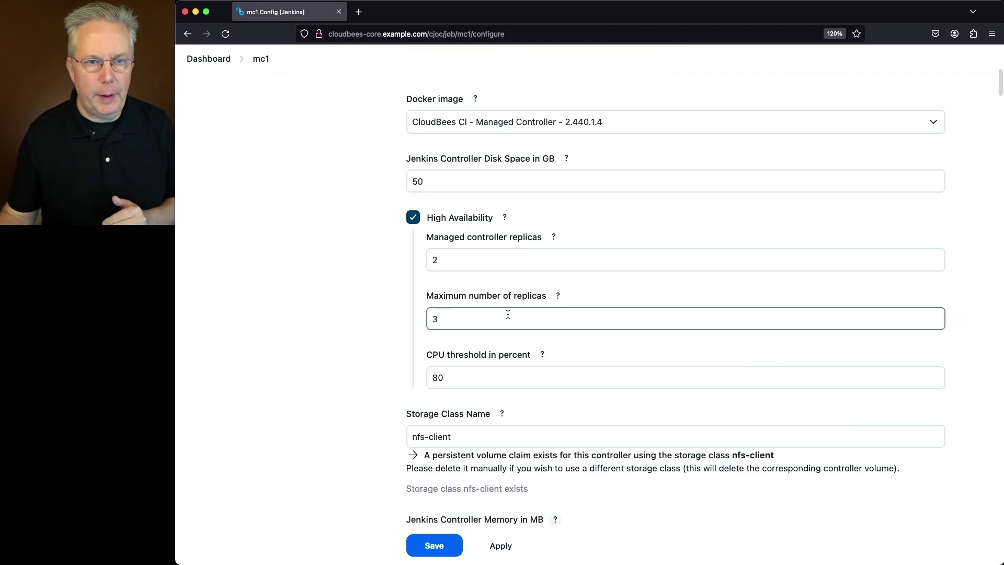
pyautogui.scroll(-2, 512, 412)
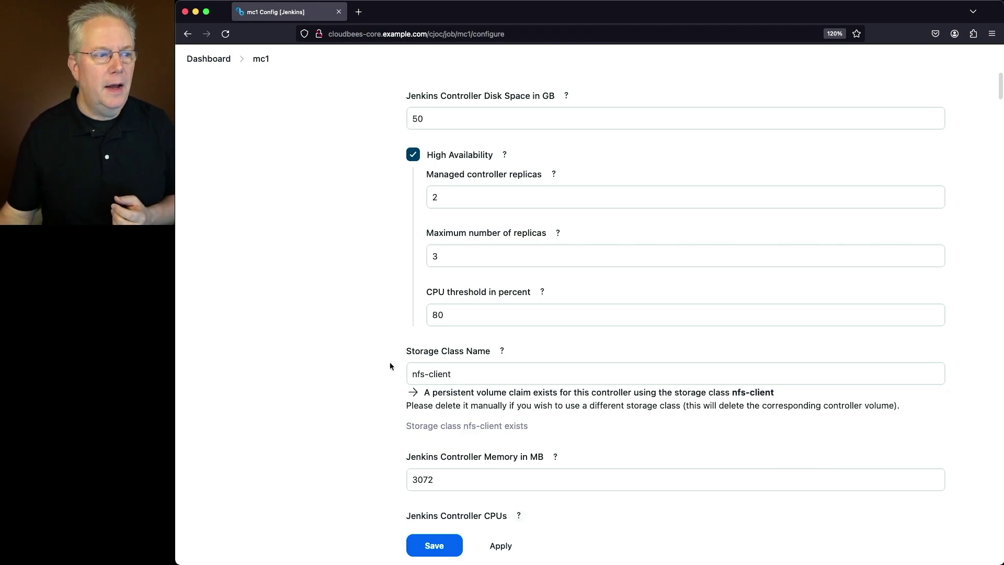
pyautogui.moveTo(464, 198); pyautogui.dragTo(416, 199)
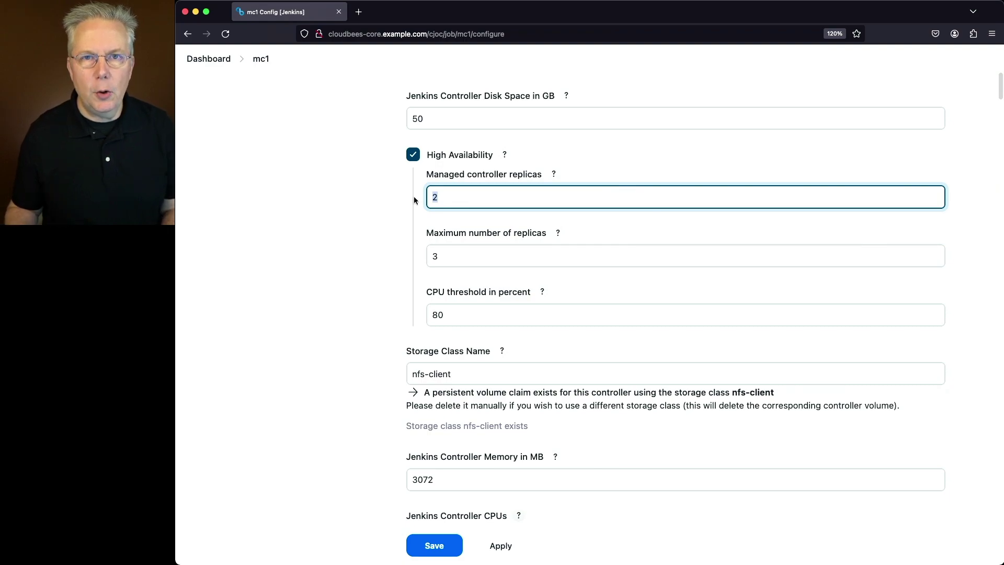
# Switch to the terminal, watch the cluster's pods with kubectl get pods -n cloudbees-core -w, and stop the watch.
pyautogui.hotkey('alt', 'space')
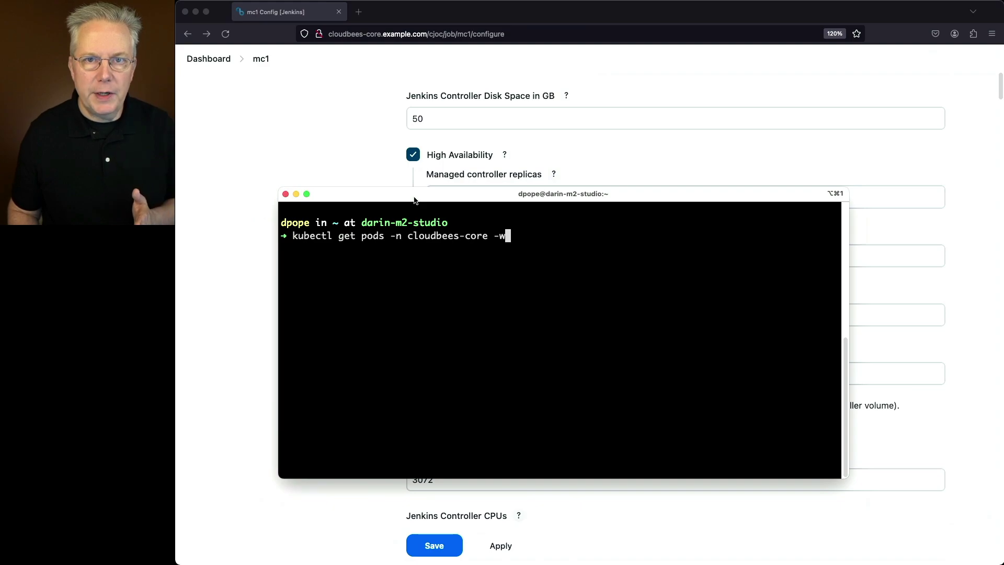
pyautogui.press('Return')
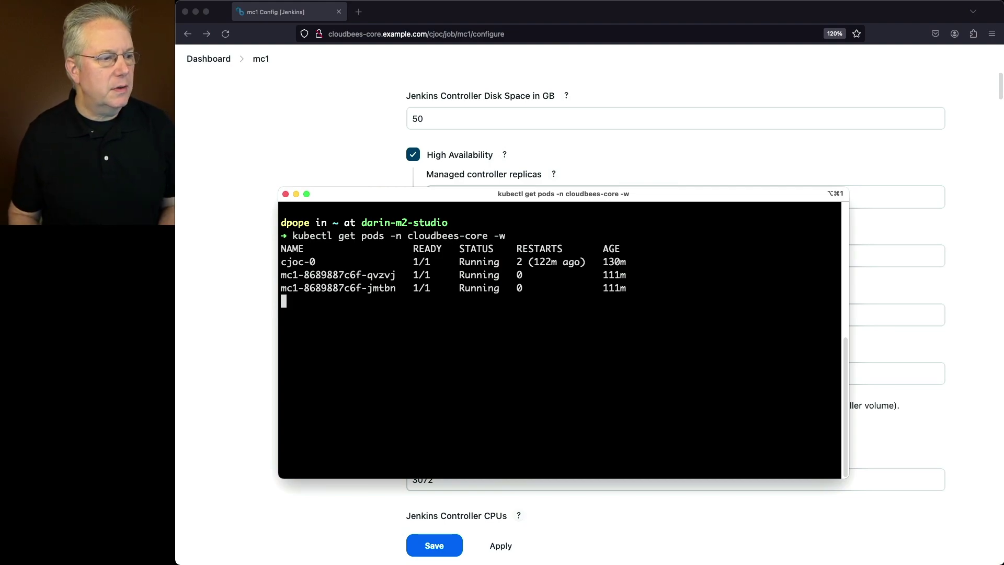
pyautogui.hotkey('ctrl', 'c')
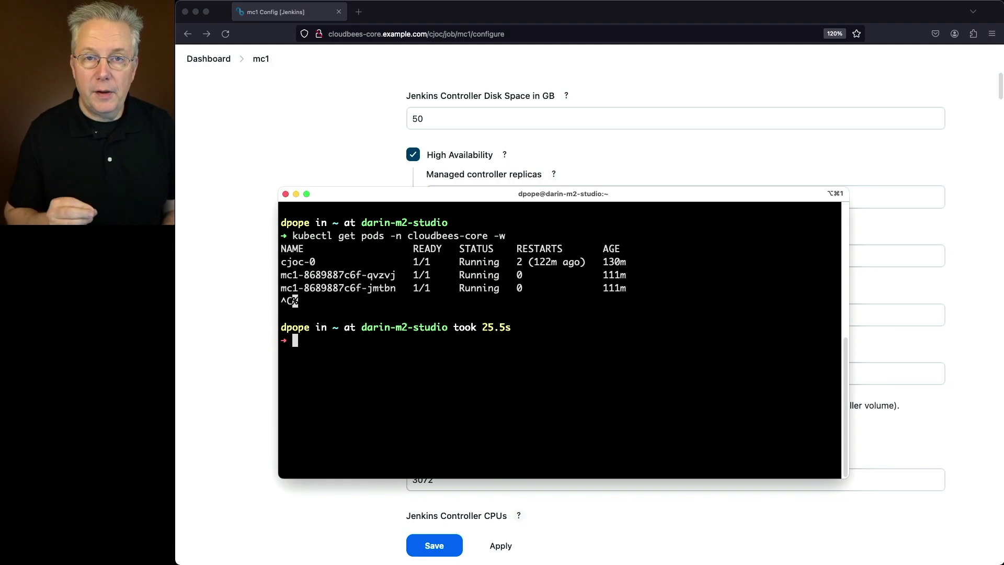
# List all chart versions with helm search repo cloudbees/cloudbees-core -l and examine the chart version for app version 2.440.2.1.
pyautogui.press('super+Tab')
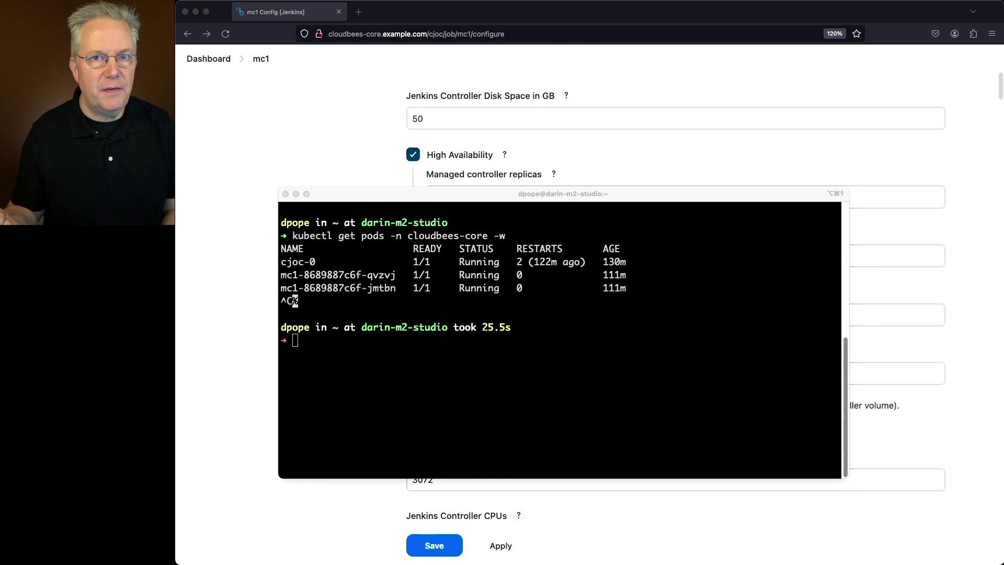
pyautogui.click(791, 343)
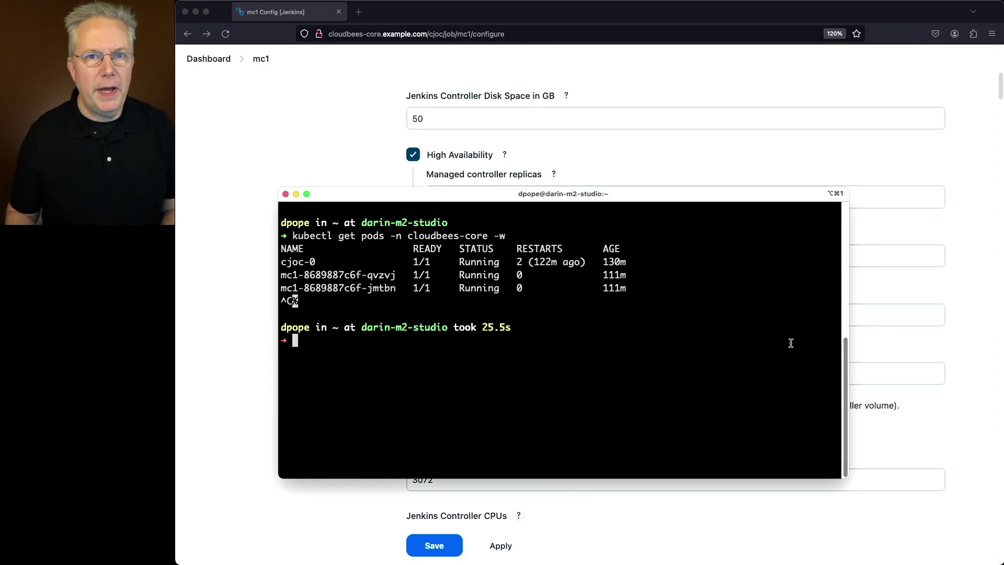
pyautogui.press('super+v')
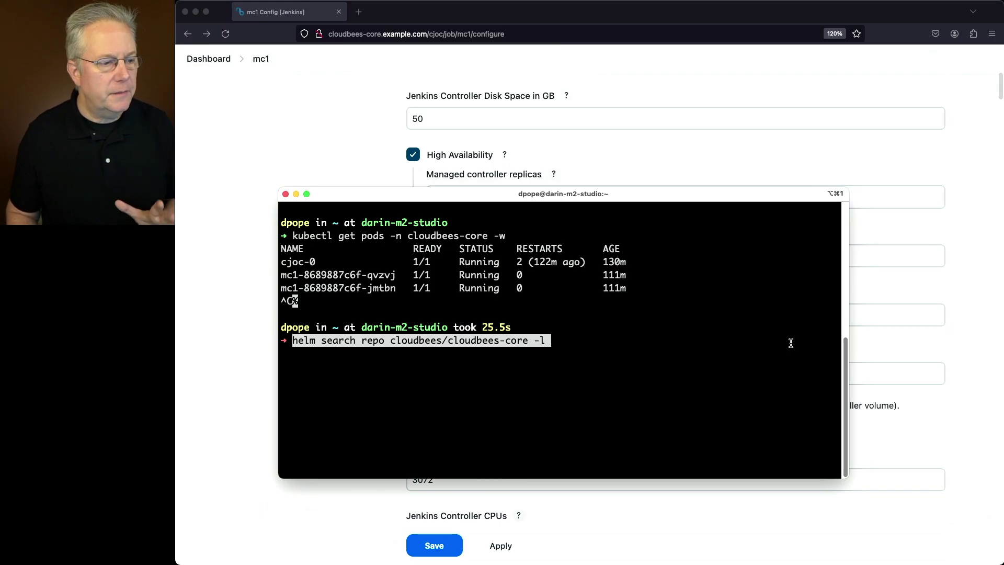
pyautogui.press('Return')
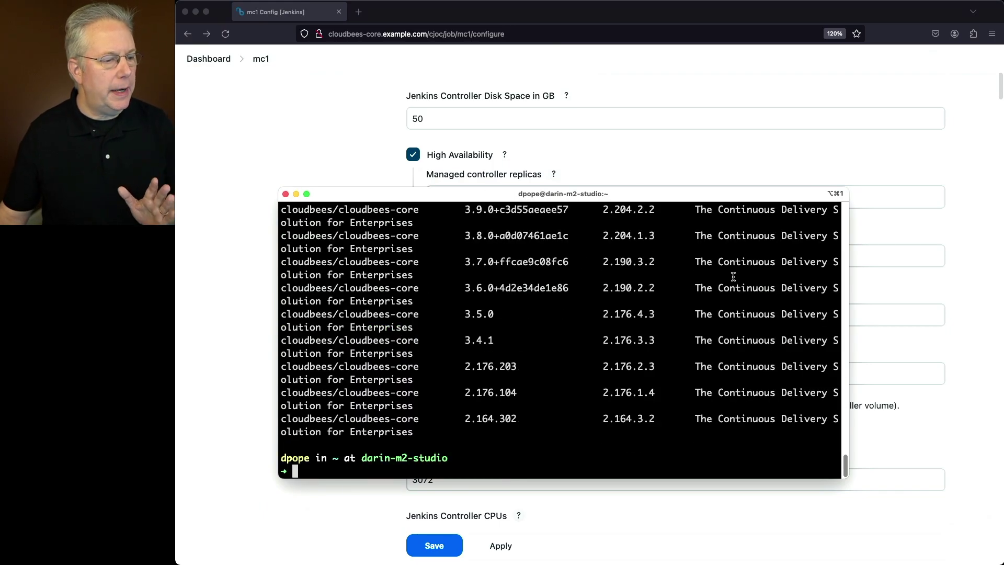
pyautogui.scroll(15, 664, 320)
pyautogui.scroll(15, 667, 322)
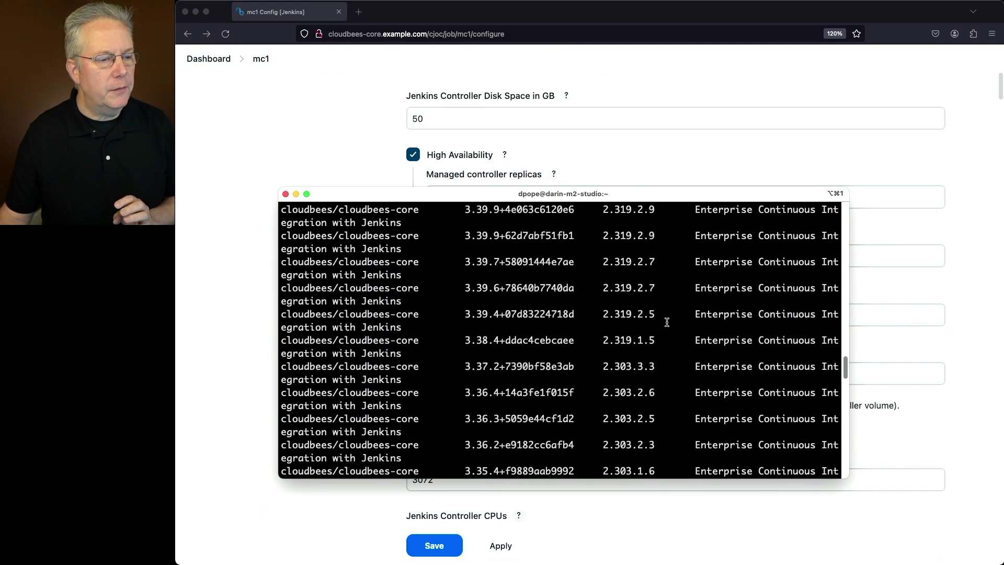
pyautogui.scroll(20, 667, 322)
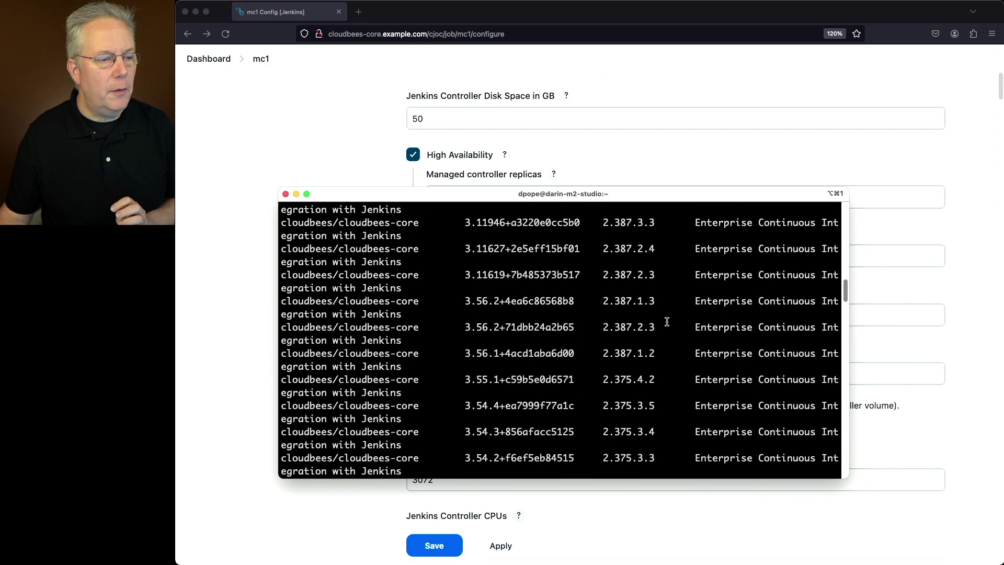
pyautogui.scroll(15, 668, 322)
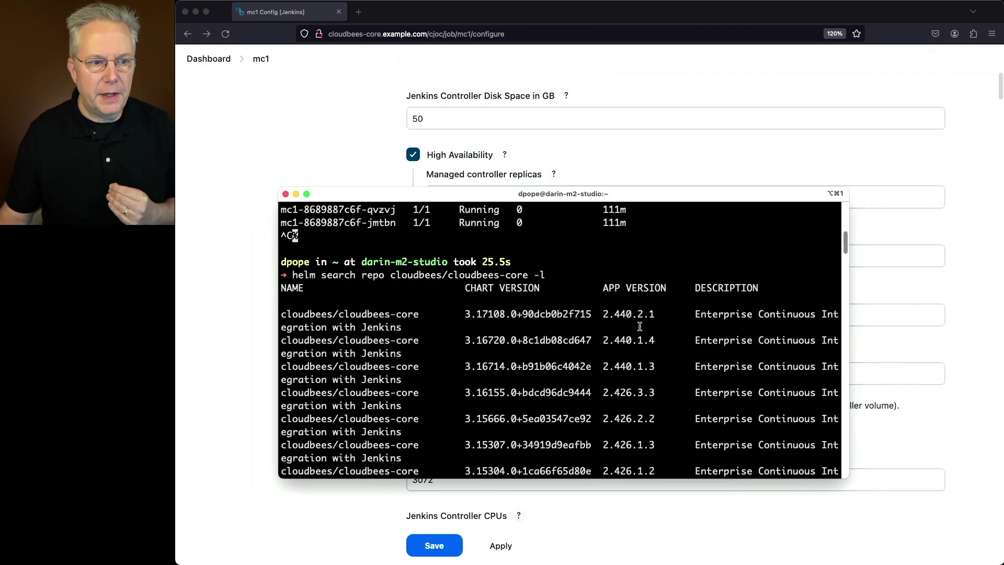
pyautogui.moveTo(657, 341); pyautogui.dragTo(611, 339)
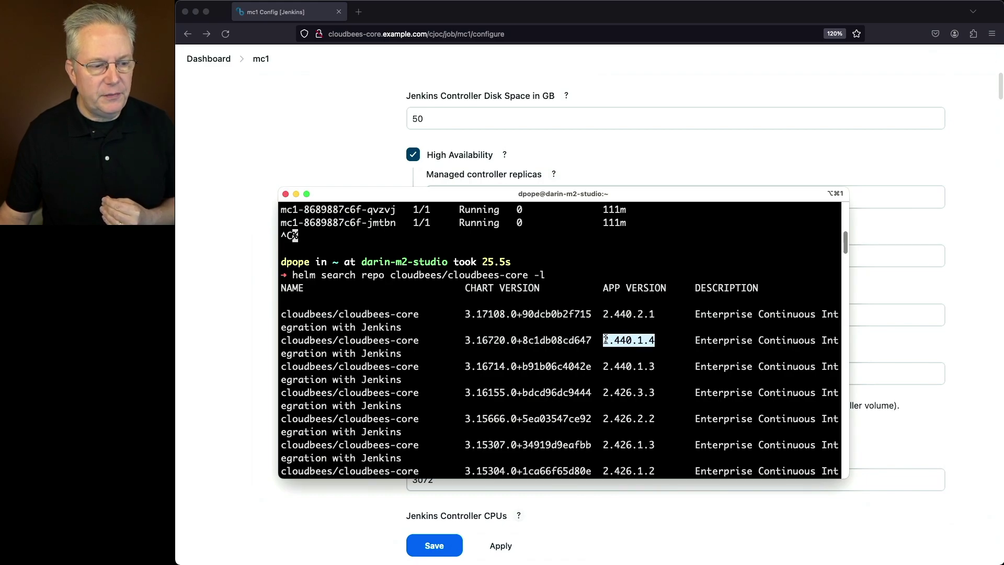
pyautogui.moveTo(655, 314); pyautogui.dragTo(605, 315)
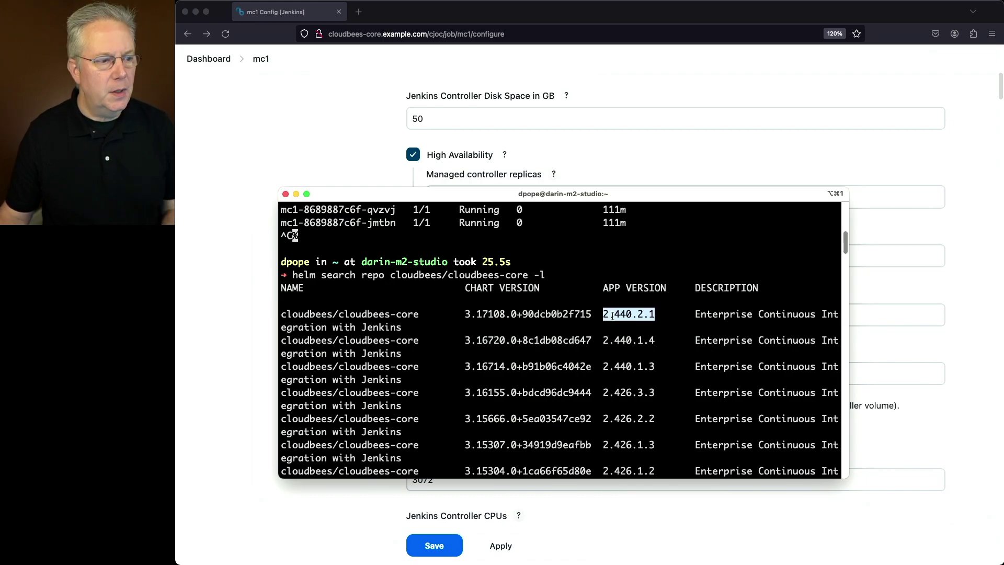
pyautogui.moveTo(467, 314); pyautogui.dragTo(590, 313)
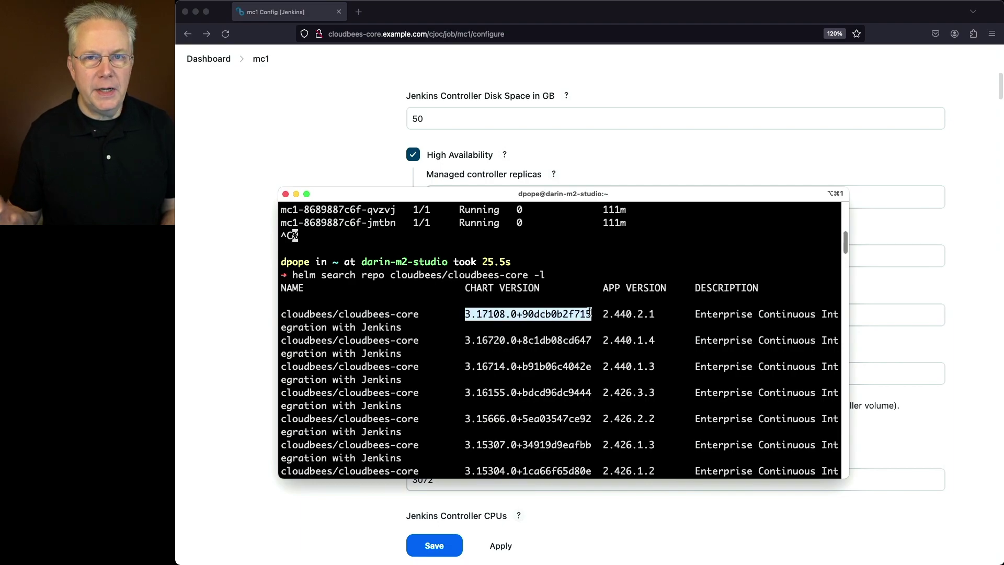
# Upgrade the operations center to 2.440.2.1 with Helm and run kubectl rollout status sts cjoc --namespace cloudbees-core.
pyautogui.click(836, 295)
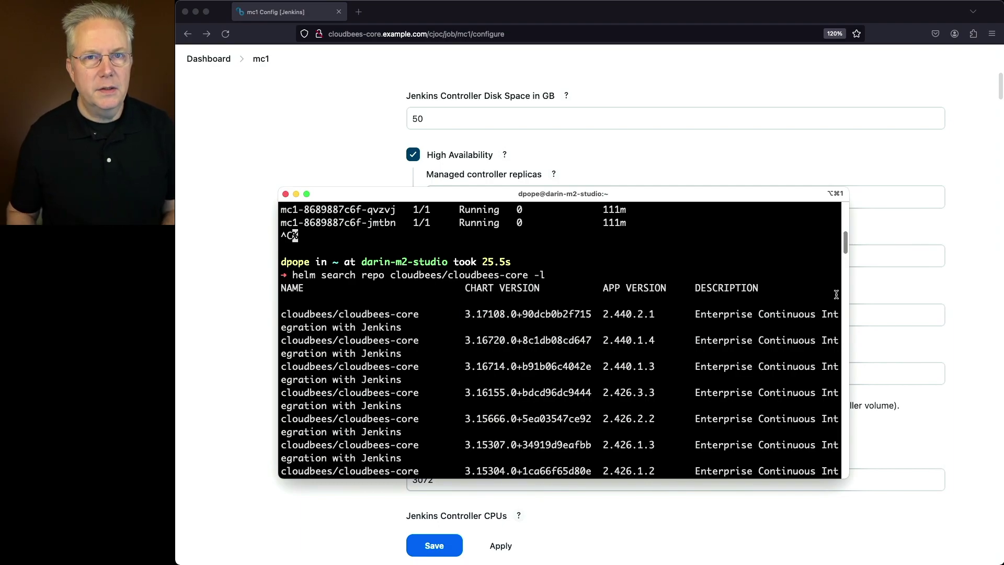
pyautogui.press('Return')
pyautogui.press('super+v')
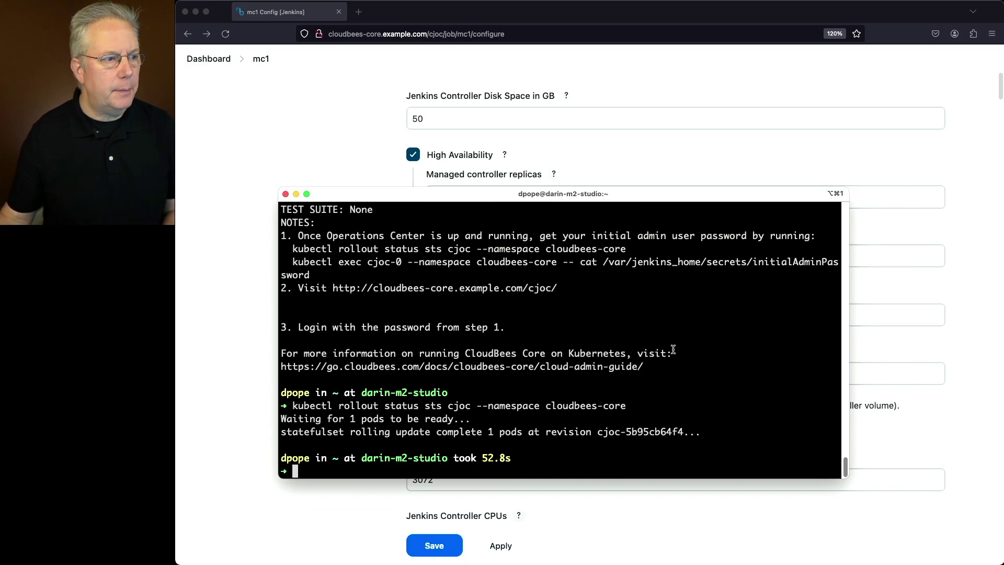
# Switch back to the browser, open the operations center dashboard, and compare its version with that of controller mc1.
pyautogui.click(241, 151)
pyautogui.click(216, 61)
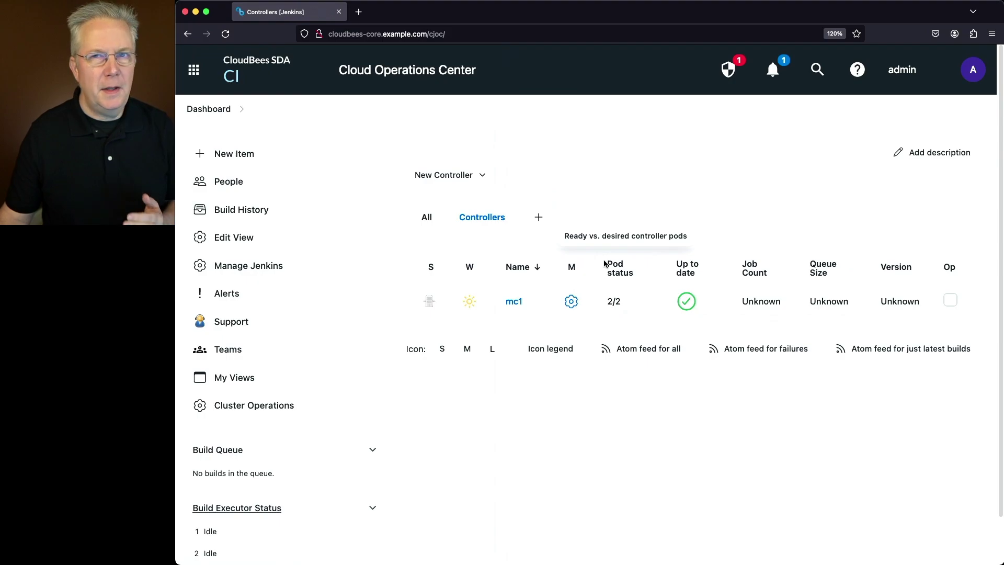
pyautogui.scroll(-2, 604, 262)
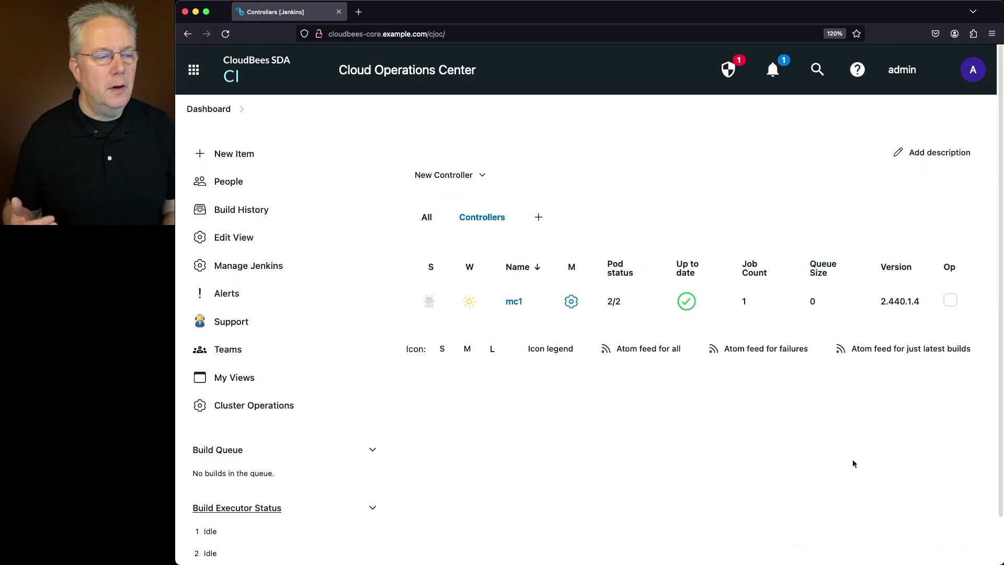
pyautogui.scroll(-1, 853, 463)
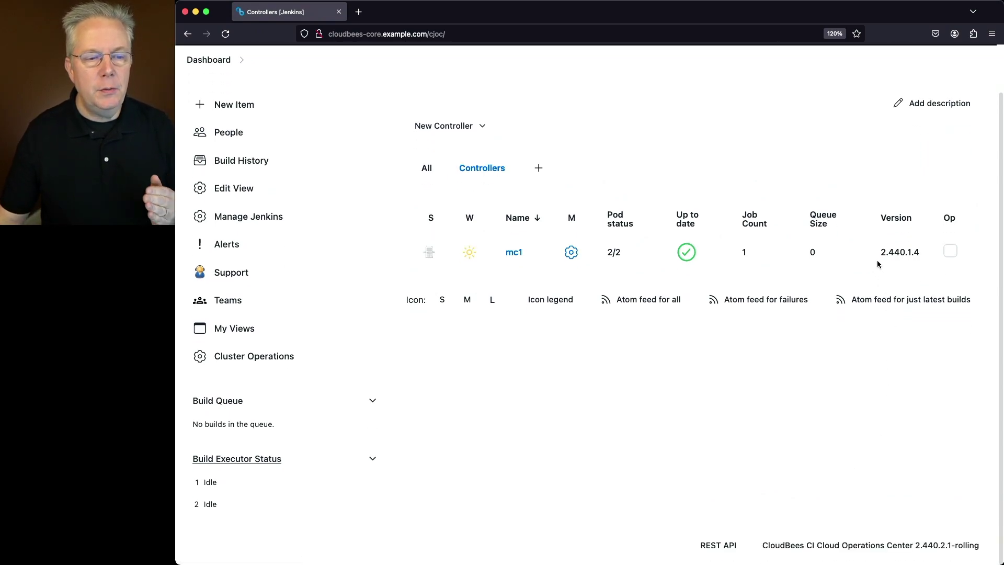
# Review the loop and sleep lines in the pipeline script of 15-minute-job on mc1 and save its configuration.
pyautogui.click(511, 253)
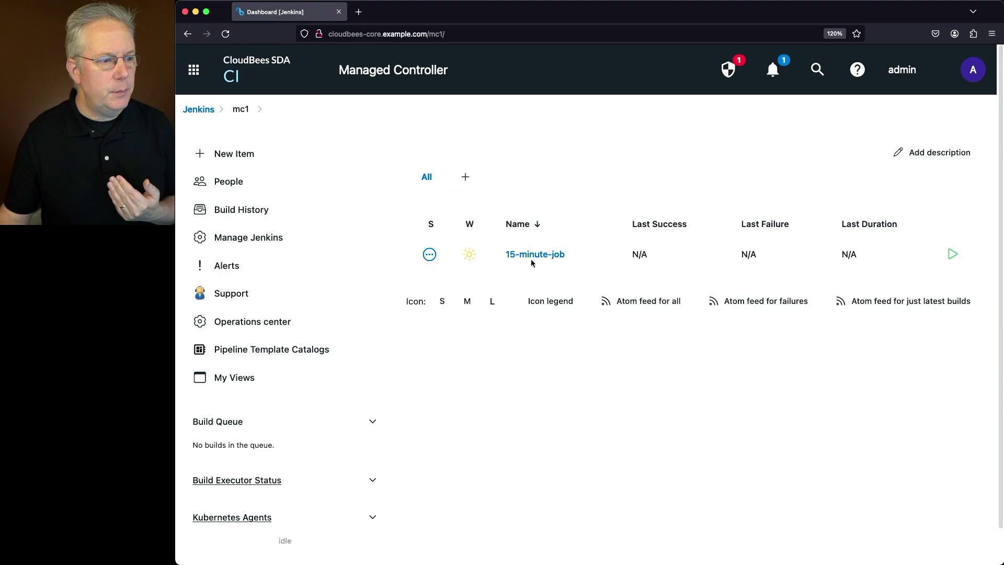
pyautogui.click(533, 257)
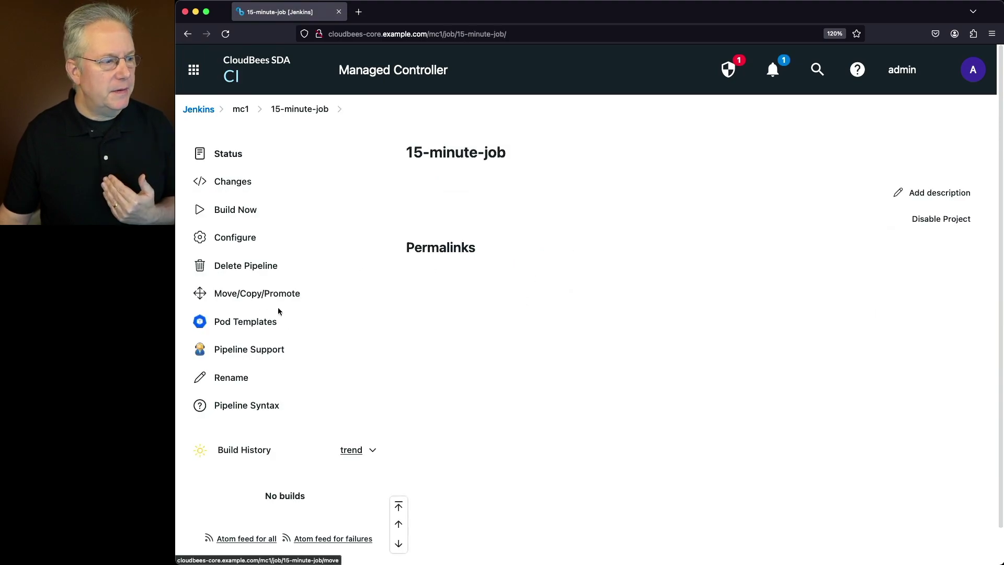
pyautogui.click(244, 240)
pyautogui.scroll(-15, 481, 338)
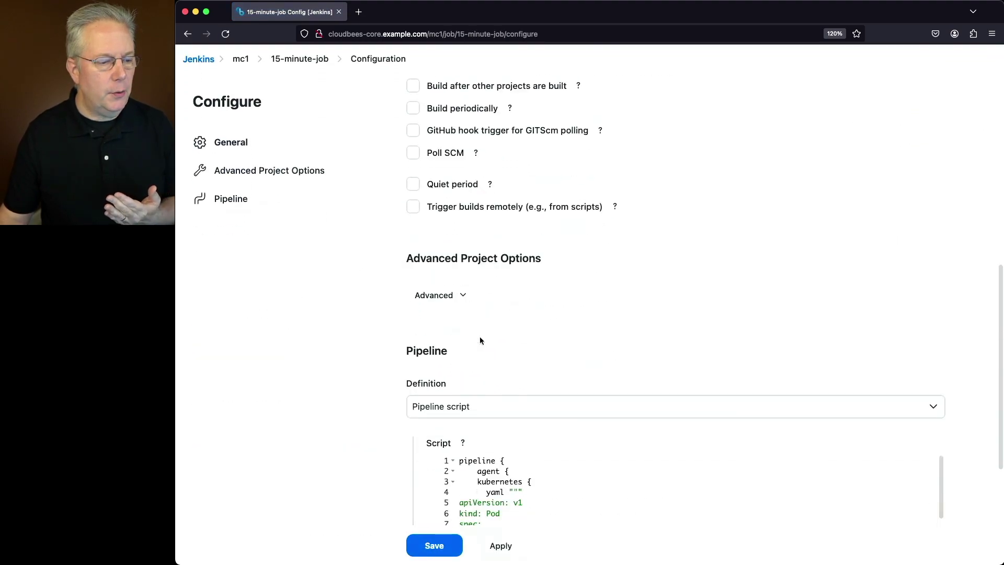
pyautogui.scroll(-2, 478, 338)
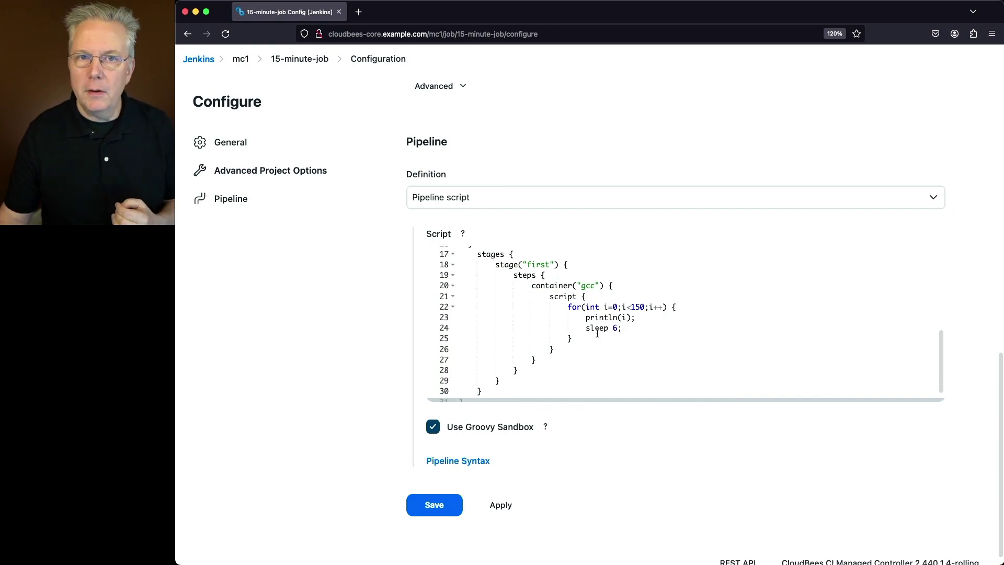
pyautogui.moveTo(633, 309); pyautogui.dragTo(576, 327)
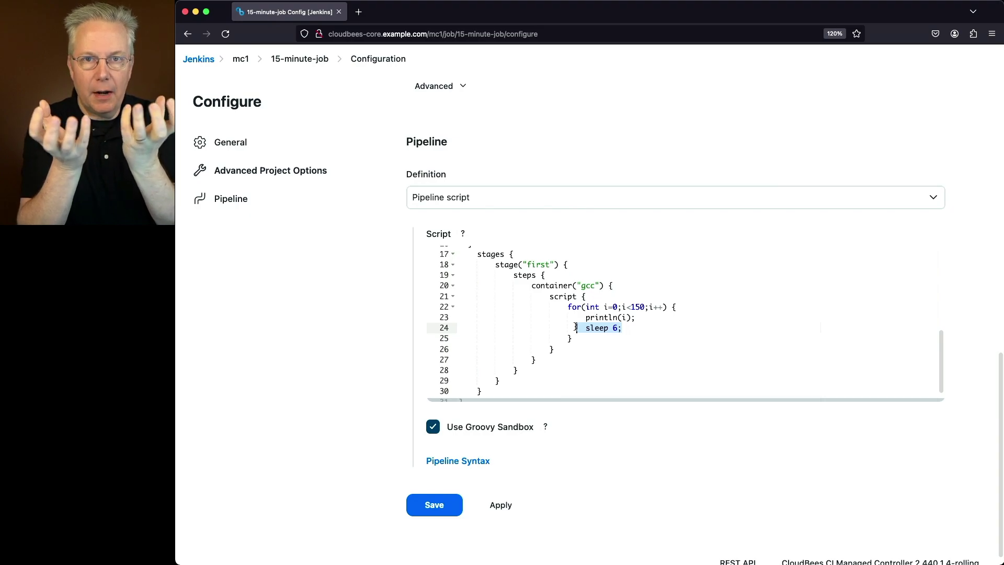
pyautogui.click(434, 505)
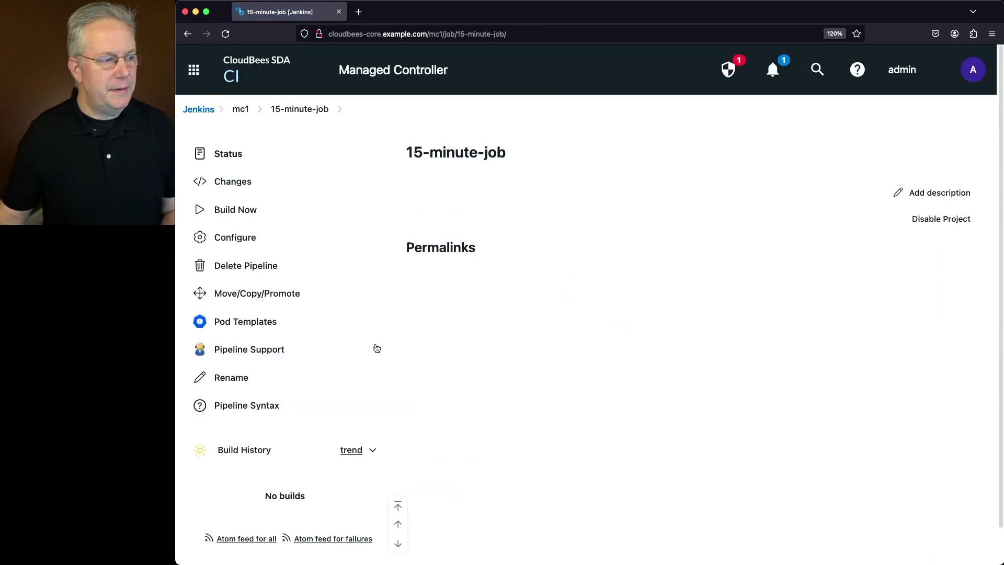
# Start a build of 15-minute-job and follow the loop counter in its console output.
pyautogui.click(231, 210)
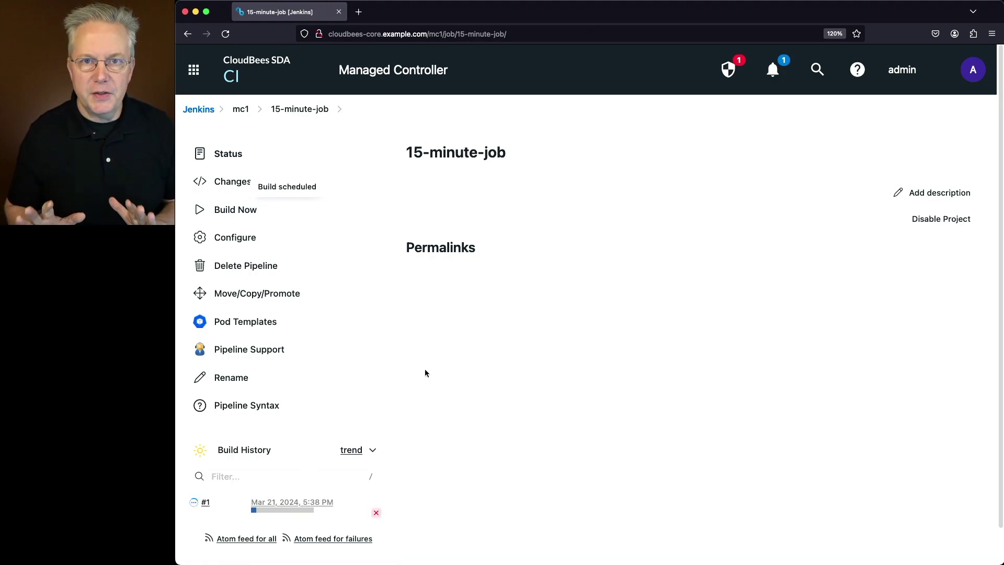
pyautogui.click(254, 510)
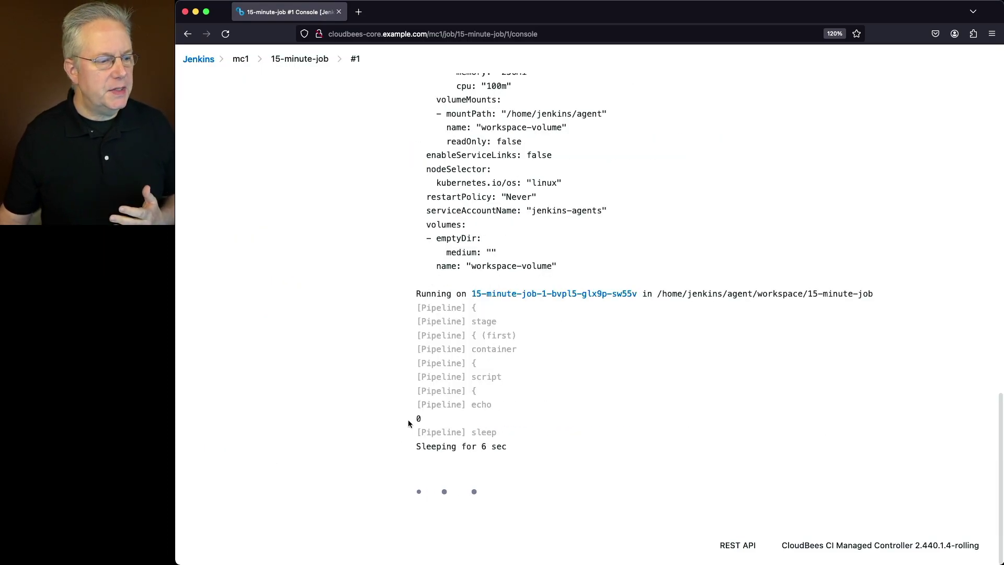
pyautogui.doubleClick(418, 419)
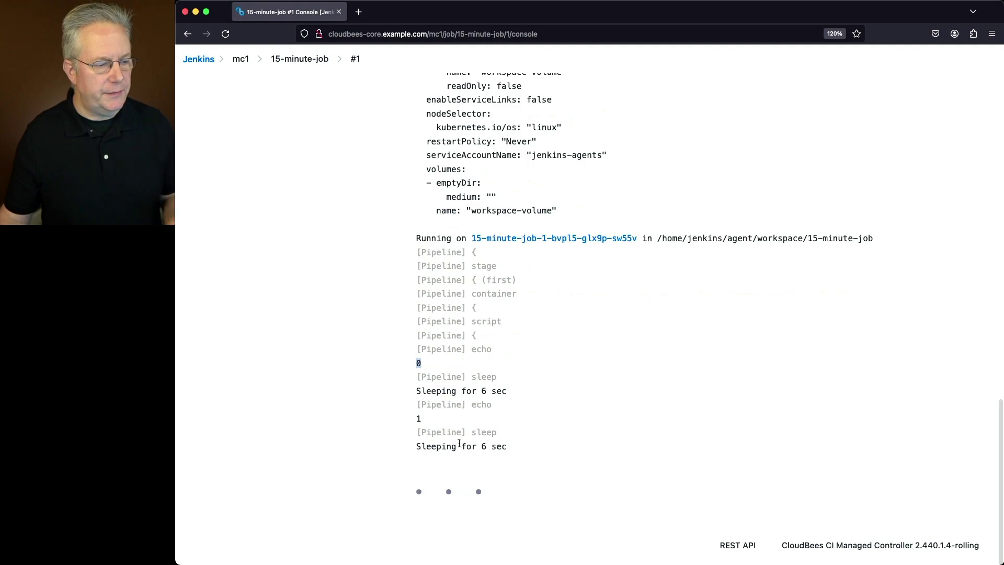
# Switch to the terminal, clear it, and watch the pods with kubectl get pods -n cloudbees-core -w, keeping the console output visible above.
pyautogui.doubleClick(414, 419)
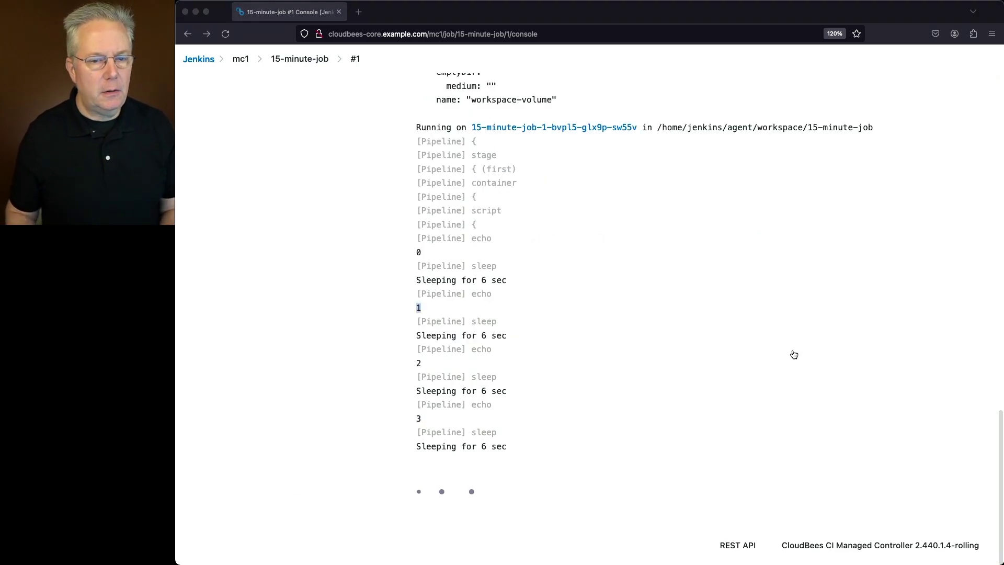
pyautogui.hotkey('alt', 'space')
pyautogui.write('clear')
pyautogui.press('Return')
pyautogui.write('kubectl get pods -n cloudbees-core -w')
pyautogui.press('Return')
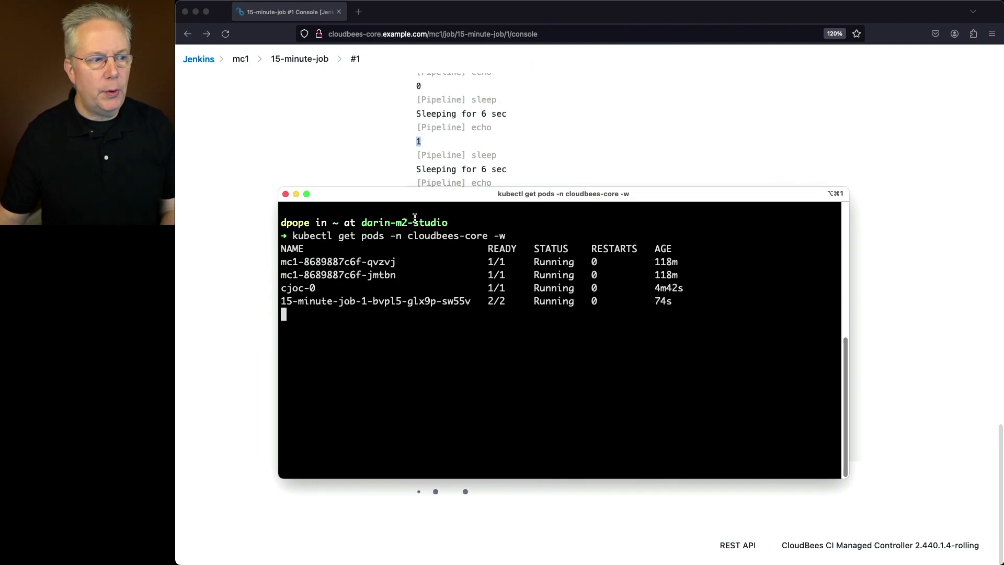
pyautogui.moveTo(402, 198); pyautogui.dragTo(406, 241)
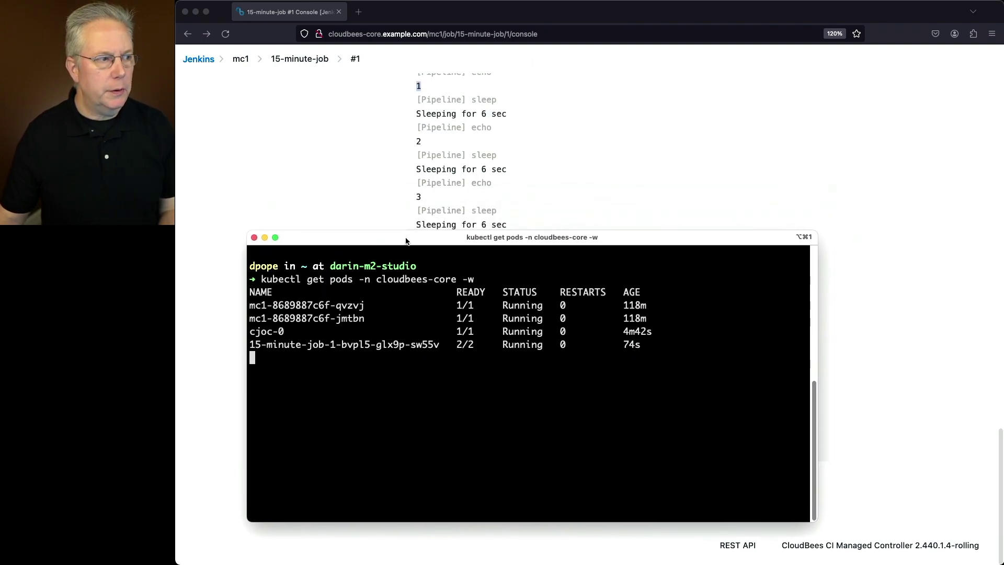
# Open the operations center in a new browser tab and go to the management page of controller mc1.
pyautogui.rightClick(198, 61)
pyautogui.click(206, 65)
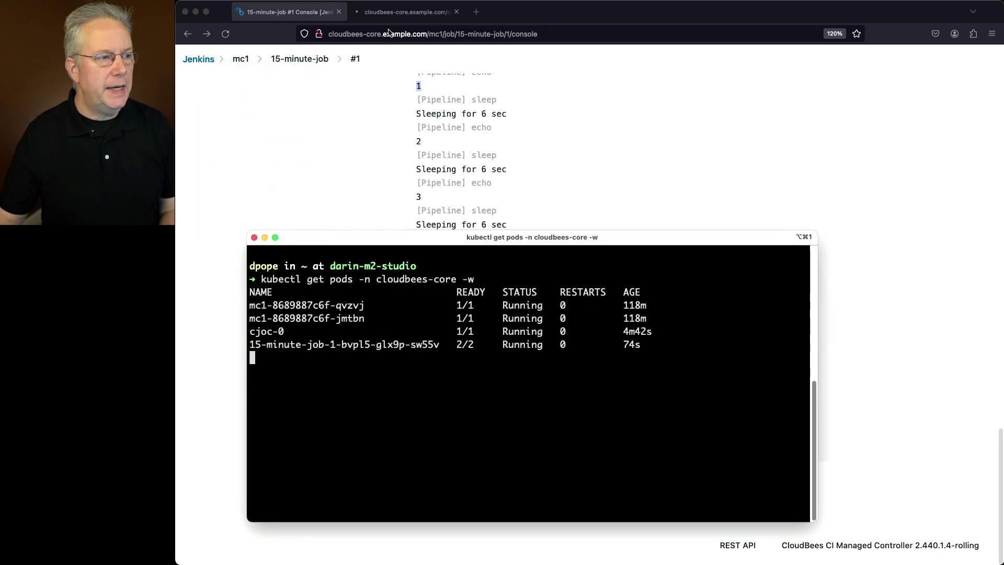
pyautogui.click(387, 12)
pyautogui.click(571, 303)
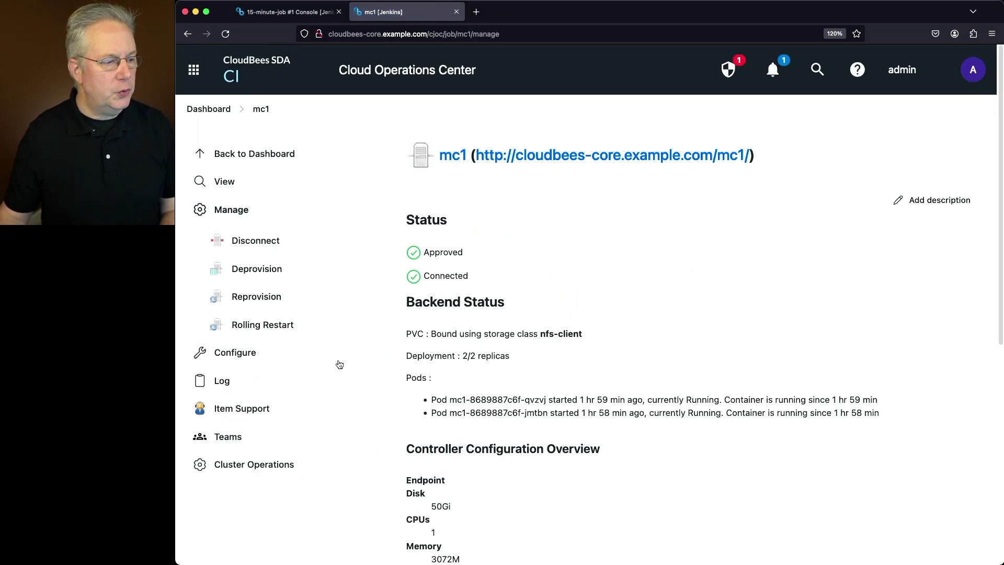
# Set mc1's Docker image to CloudBees CI - Managed Controller - 2.440.2.1 in its configuration and save it.
pyautogui.click(278, 359)
pyautogui.scroll(-5, 595, 312)
pyautogui.scroll(-3, 594, 313)
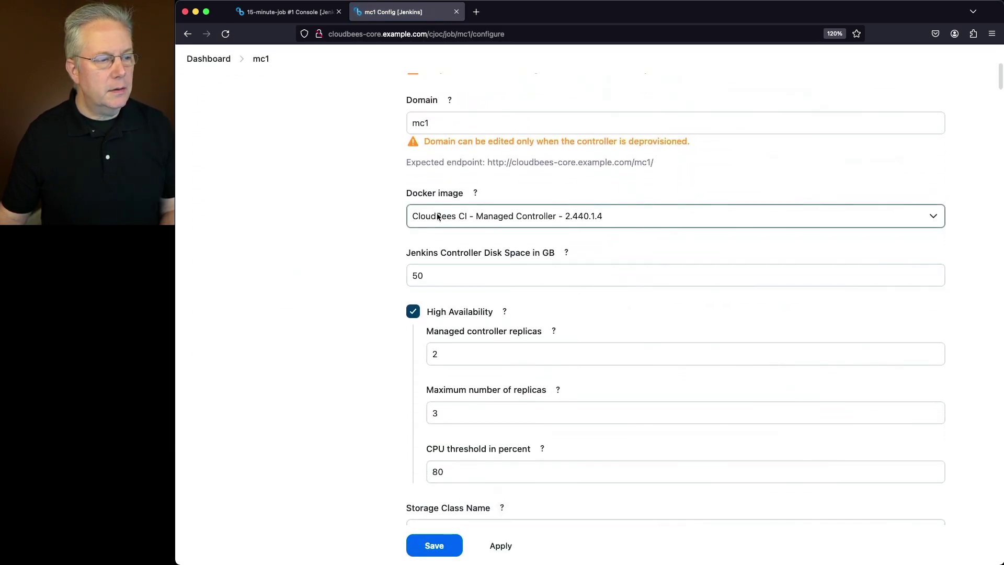
pyautogui.click(523, 218)
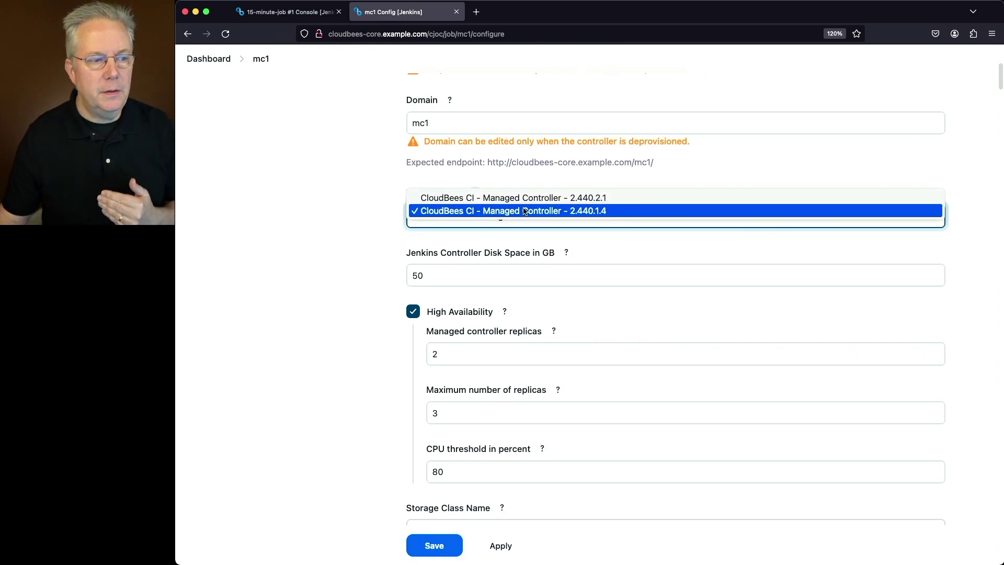
pyautogui.click(526, 199)
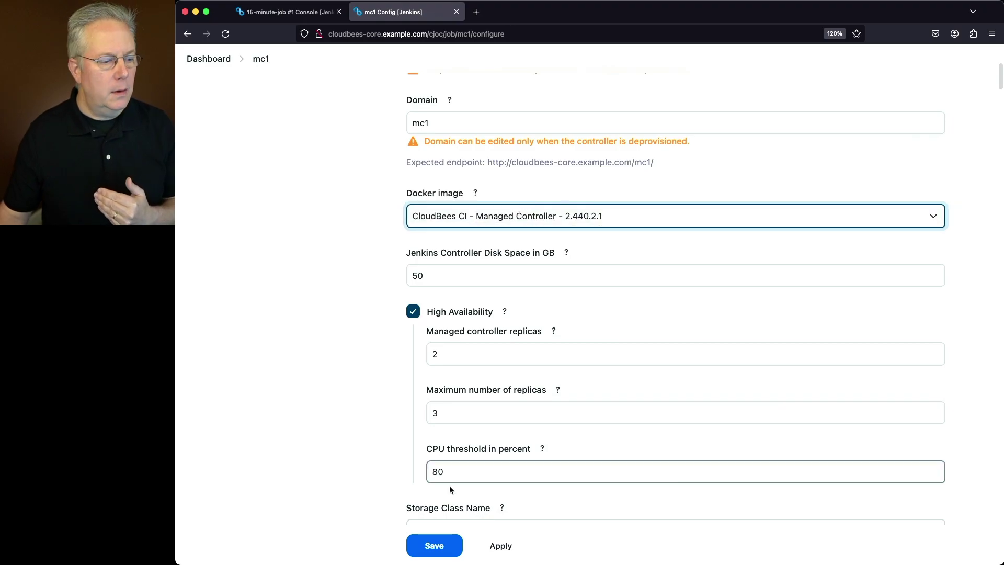
pyautogui.click(441, 549)
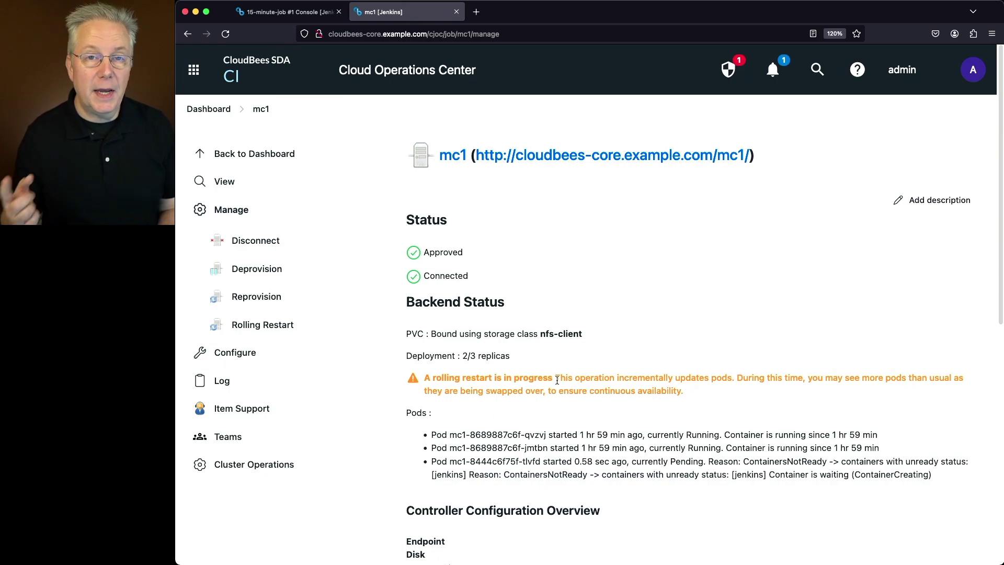
# Check the pod watch in the terminal and place it above the 15-minute-job console output to follow both.
pyautogui.press('super+Tab')
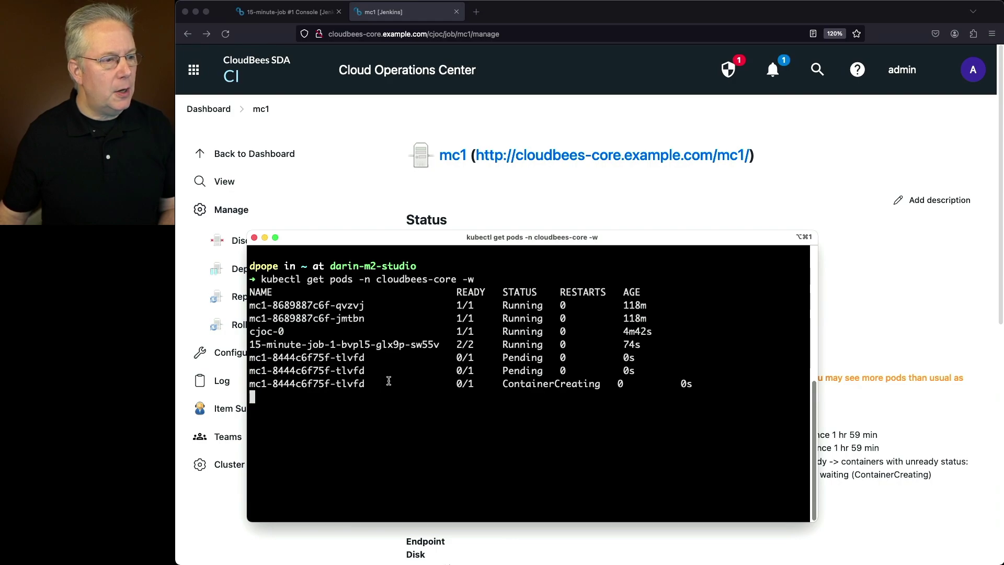
pyautogui.click(280, 17)
pyautogui.press('super+Tab')
pyautogui.moveTo(461, 235); pyautogui.dragTo(464, 61)
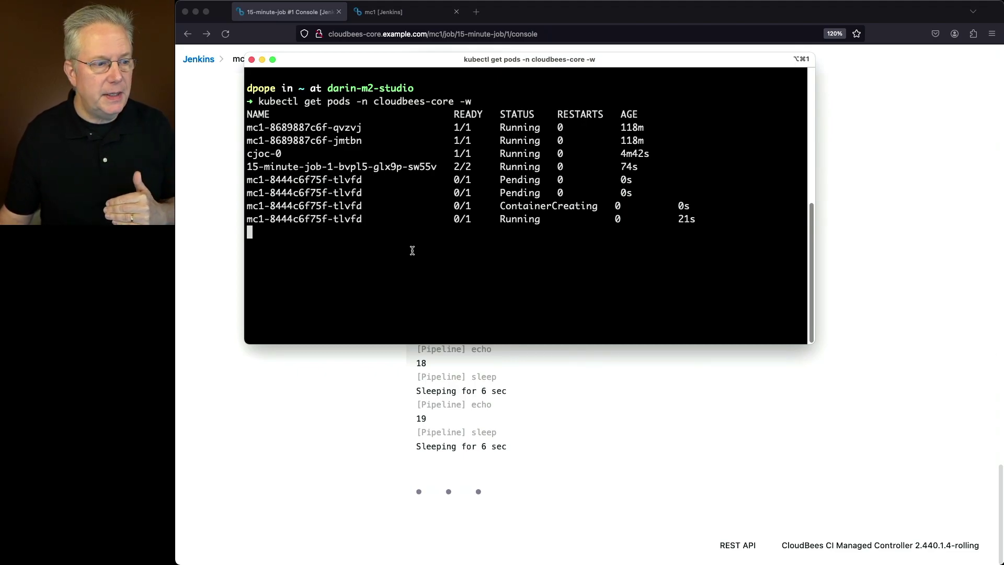
# Compare the old and new mc1 pod names and their statuses in the pod watch during the rolling restart.
pyautogui.moveTo(358, 220); pyautogui.dragTo(366, 221)
pyautogui.moveTo(362, 127)
pyautogui.mouseDown()
pyautogui.moveTo(351, 129)
pyautogui.moveTo(362, 138)
pyautogui.mouseUp()
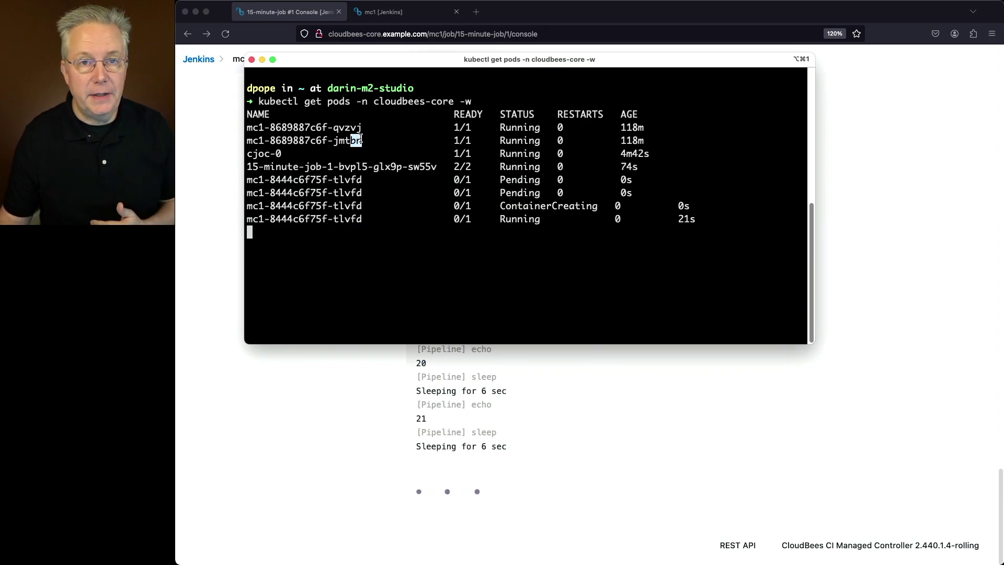
pyautogui.moveTo(350, 245); pyautogui.dragTo(361, 283)
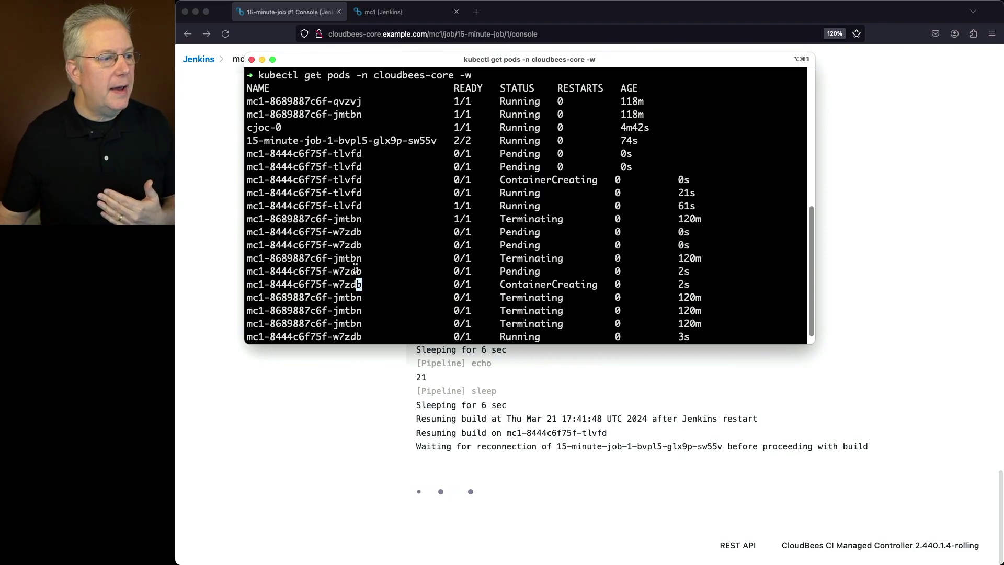
pyautogui.moveTo(350, 180); pyautogui.dragTo(361, 183)
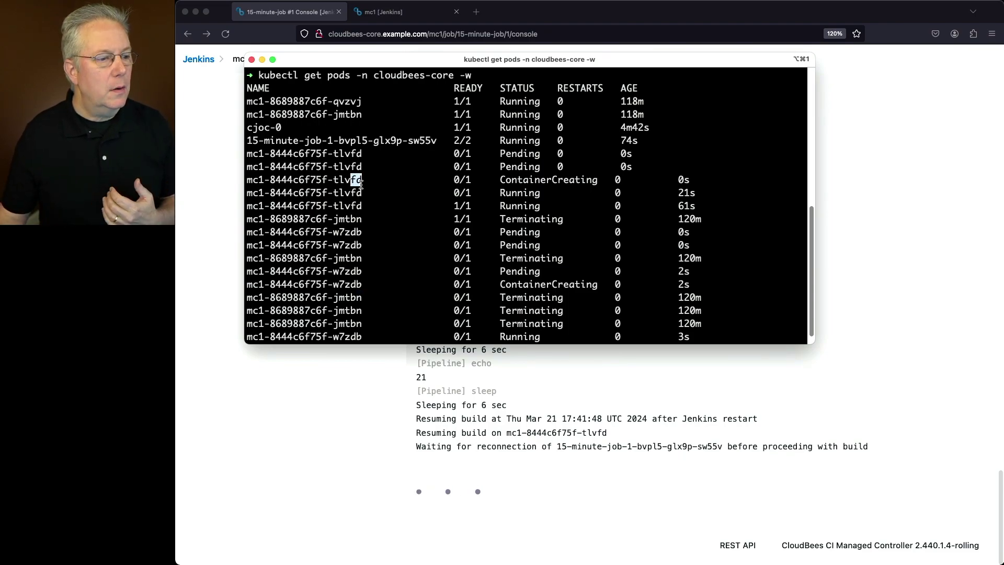
pyautogui.moveTo(350, 220); pyautogui.dragTo(362, 220)
pyautogui.scroll(-1, 369, 222)
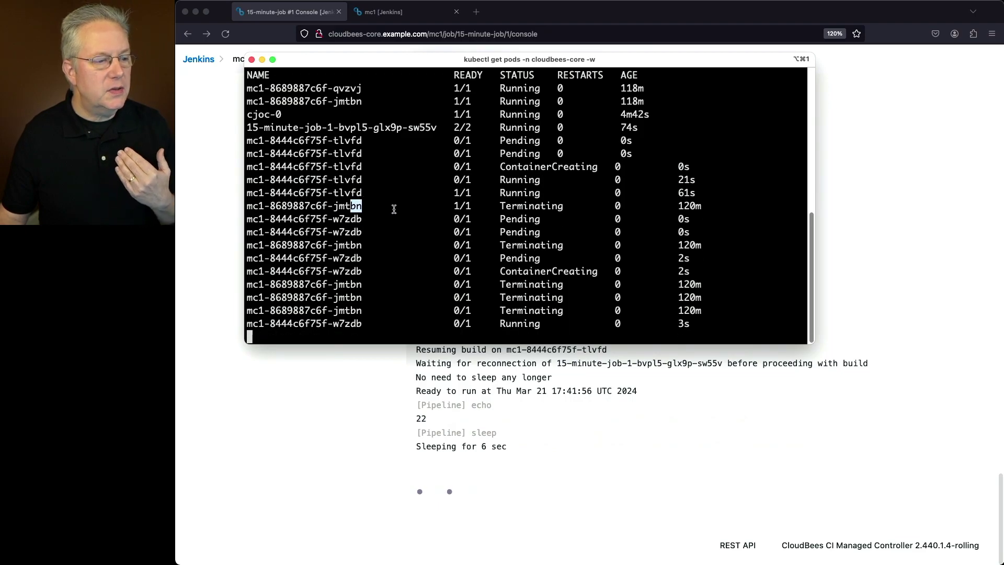
pyautogui.click(349, 234)
pyautogui.moveTo(350, 234); pyautogui.dragTo(355, 234)
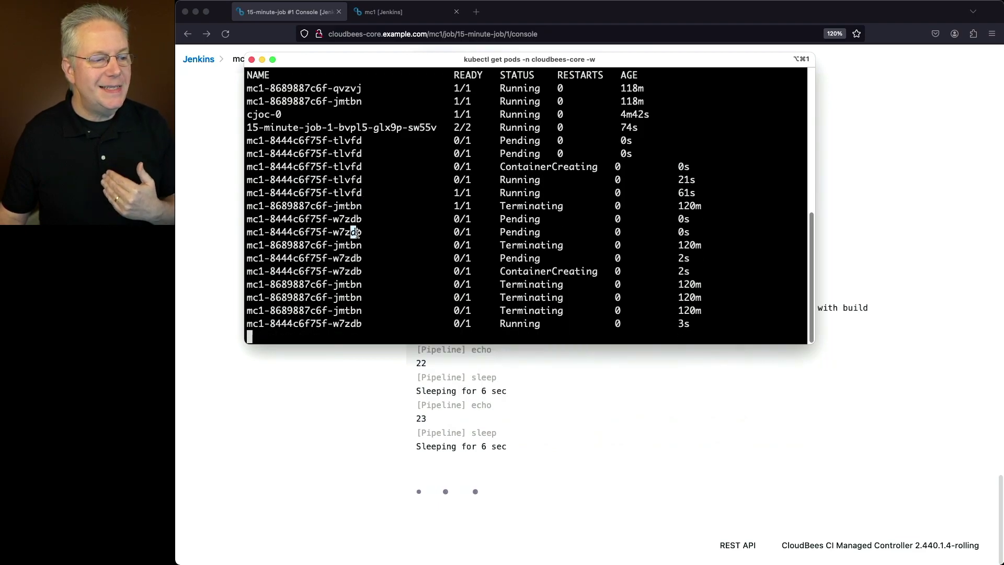
# Switch to the browser and examine how build #1 of 15-minute-job resumes in its console output around the restart.
pyautogui.click(604, 413)
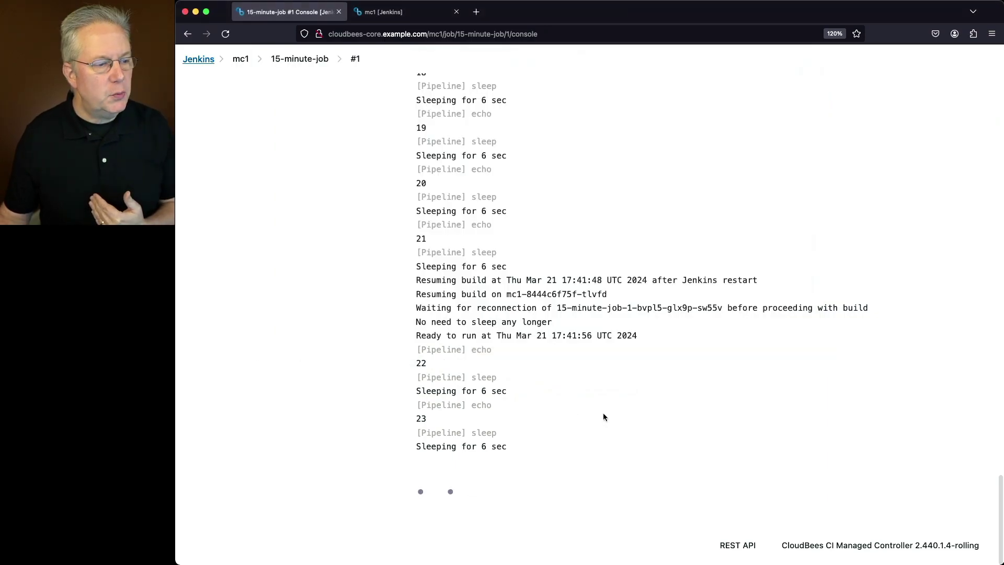
pyautogui.scroll(1, 601, 413)
pyautogui.scroll(3, 601, 416)
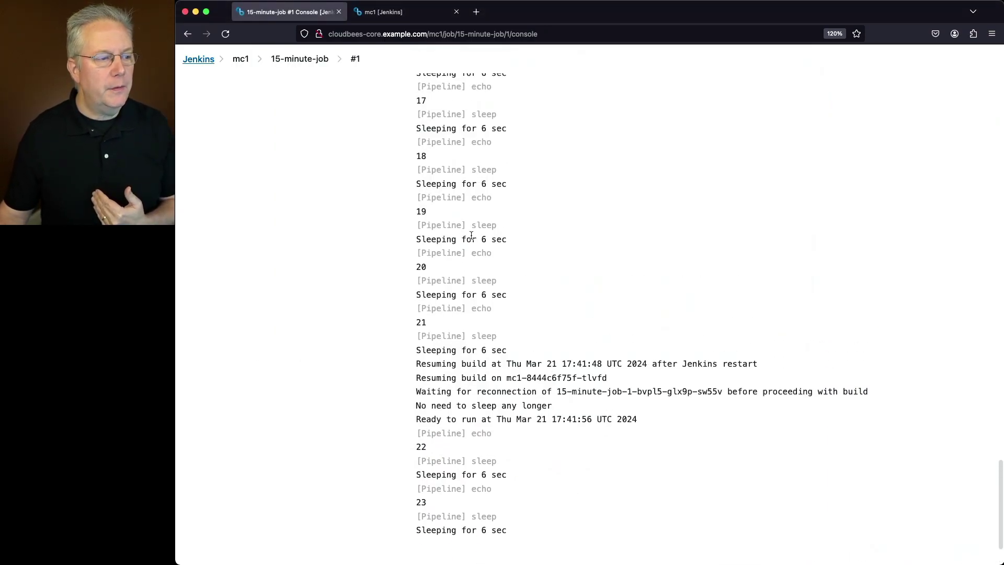
pyautogui.scroll(-6, 444, 317)
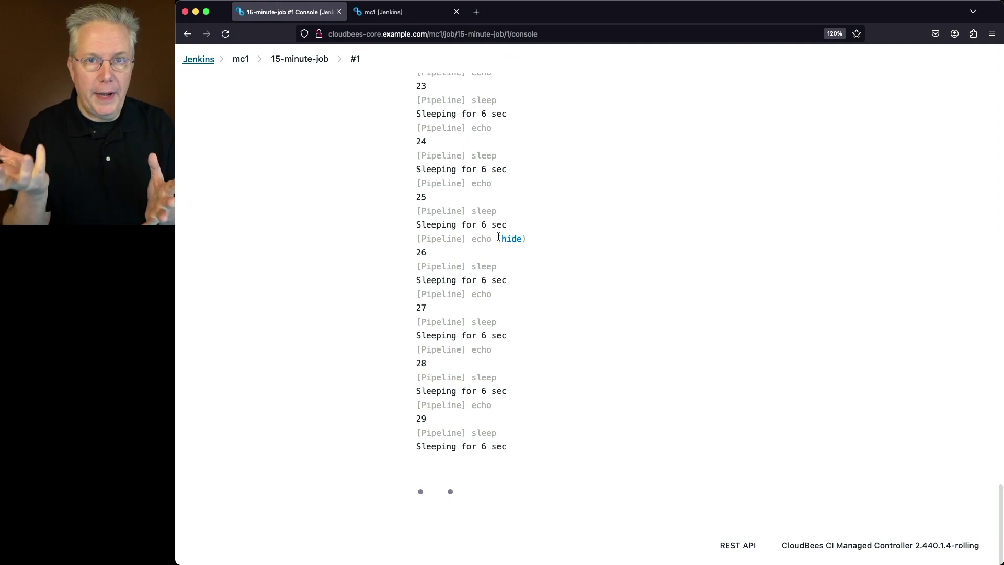
pyautogui.scroll(5, 491, 324)
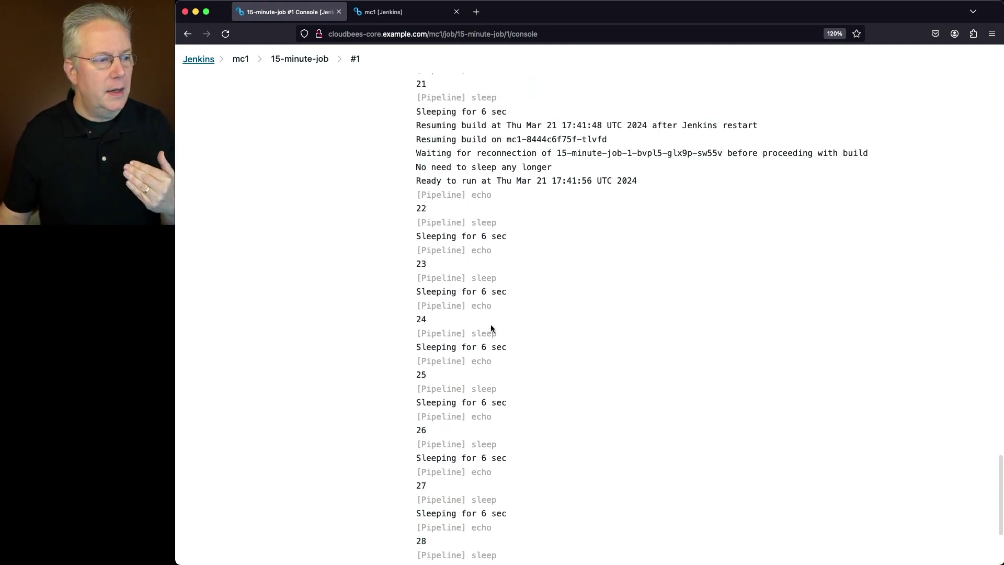
pyautogui.moveTo(491, 324)
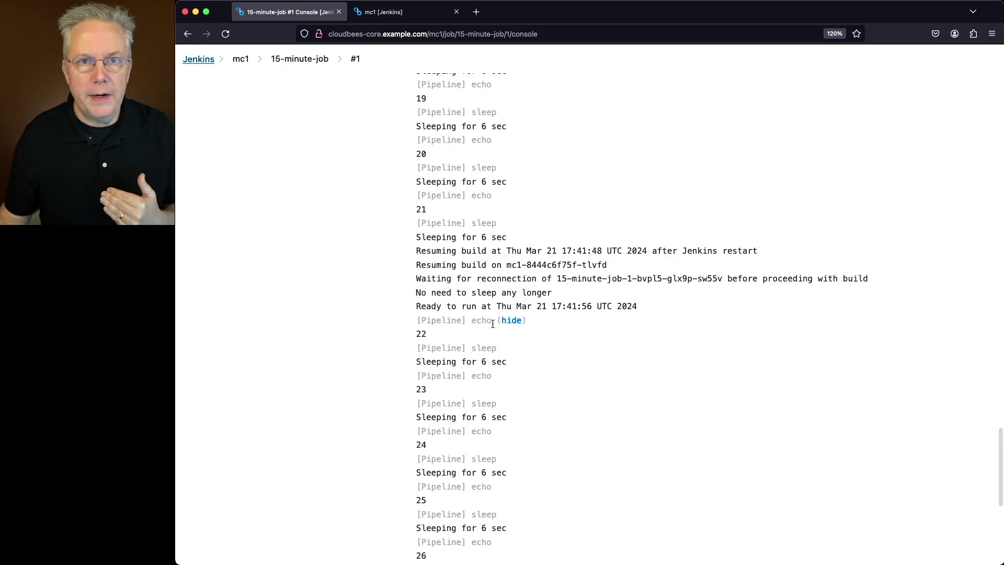
pyautogui.scroll(-2, 493, 323)
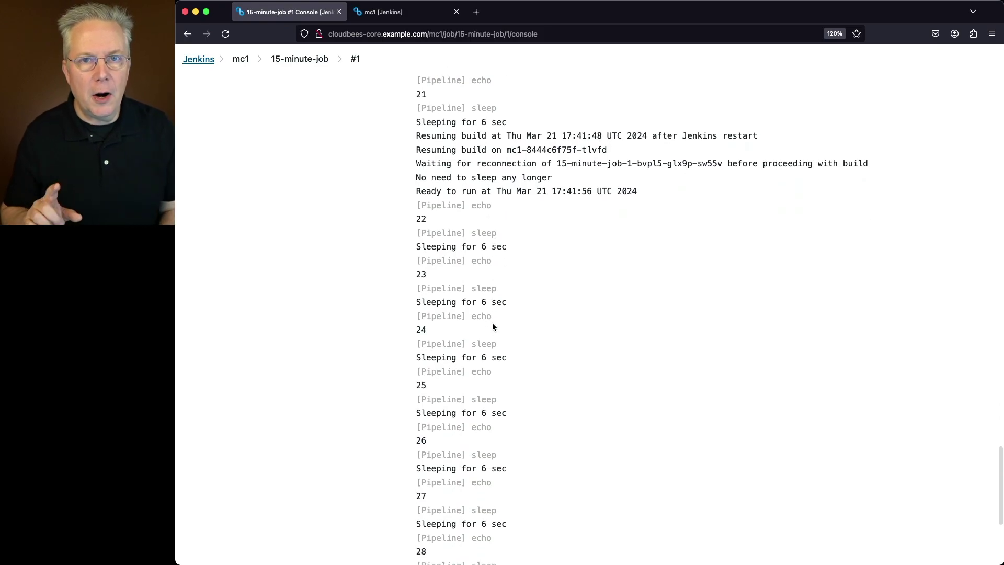
# Switch to the terminal, stop the pod watch, rerun kubectl get pods -n cloudbees-core -w, and review the mc1 pods.
pyautogui.press('super+Tab')
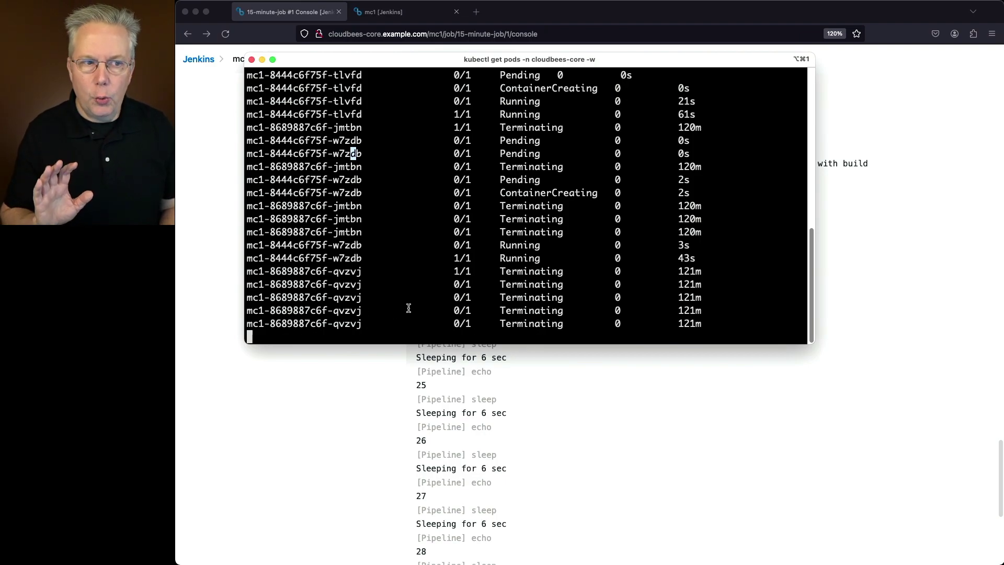
pyautogui.hotkey('ctrl', 'c')
pyautogui.press('Up')
pyautogui.press('Return')
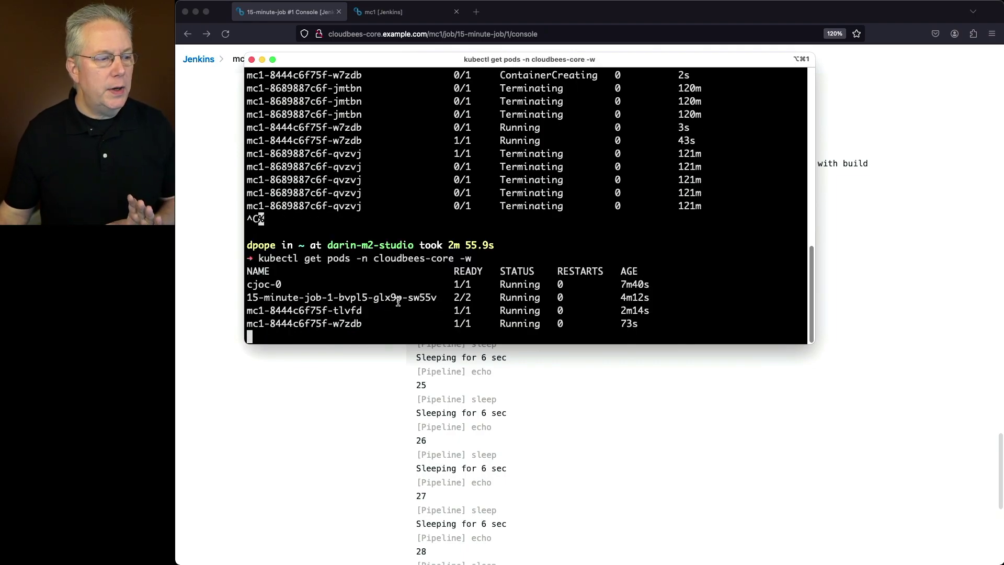
pyautogui.scroll(8, 362, 229)
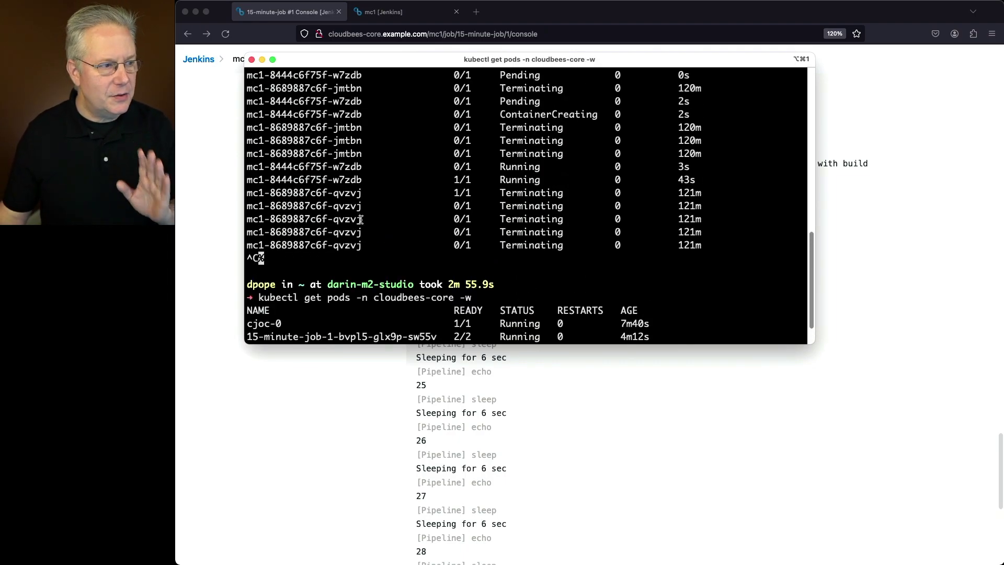
pyautogui.scroll(2, 361, 220)
pyautogui.hotkey('ctrl', 'c')
pyautogui.press('Up')
pyautogui.press('Return')
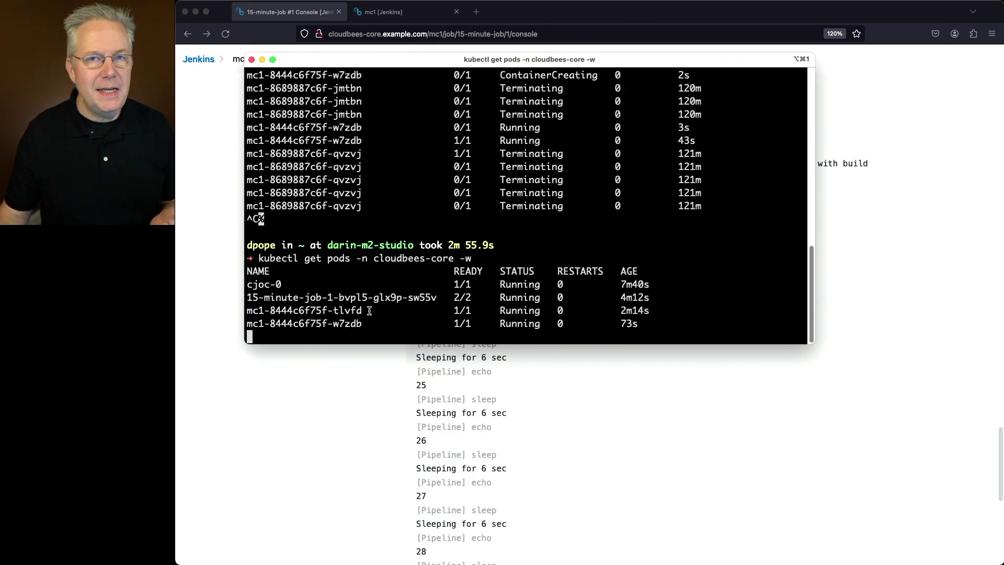
# Return to the browser and follow the loop counter and controller version on the 15-minute-job console page.
pyautogui.click(595, 427)
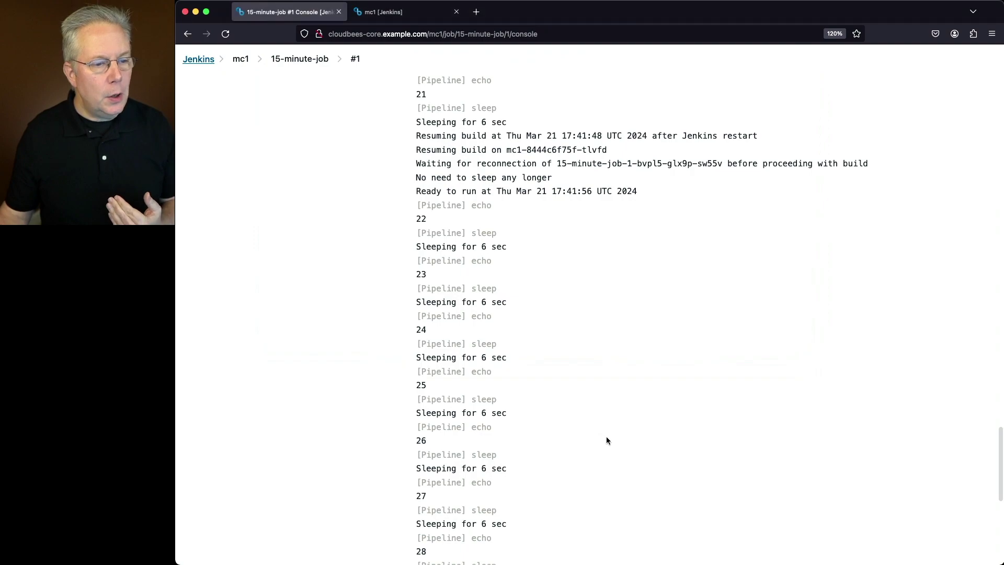
pyautogui.scroll(-5, 609, 428)
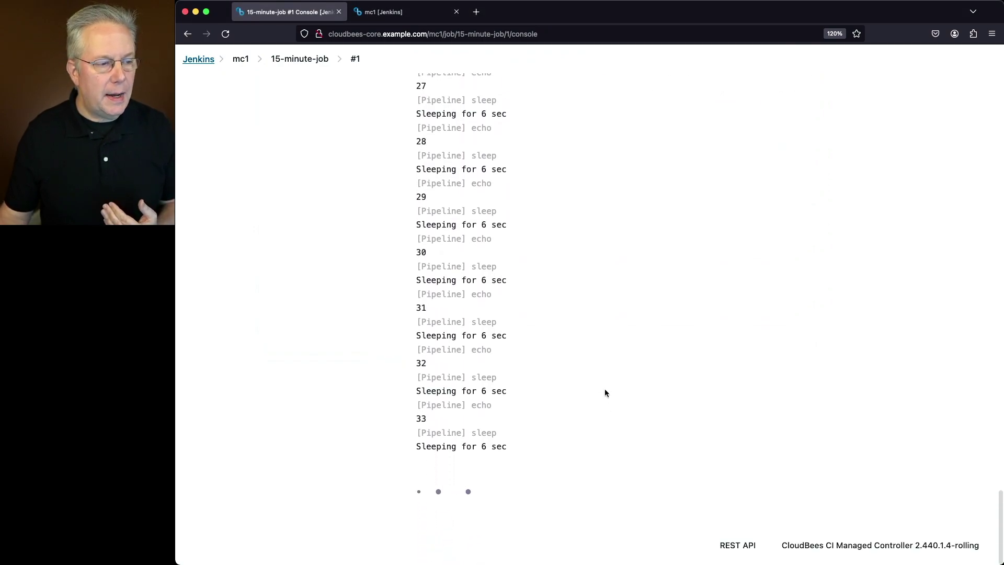
pyautogui.scroll(8, 605, 391)
pyautogui.scroll(-8, 604, 389)
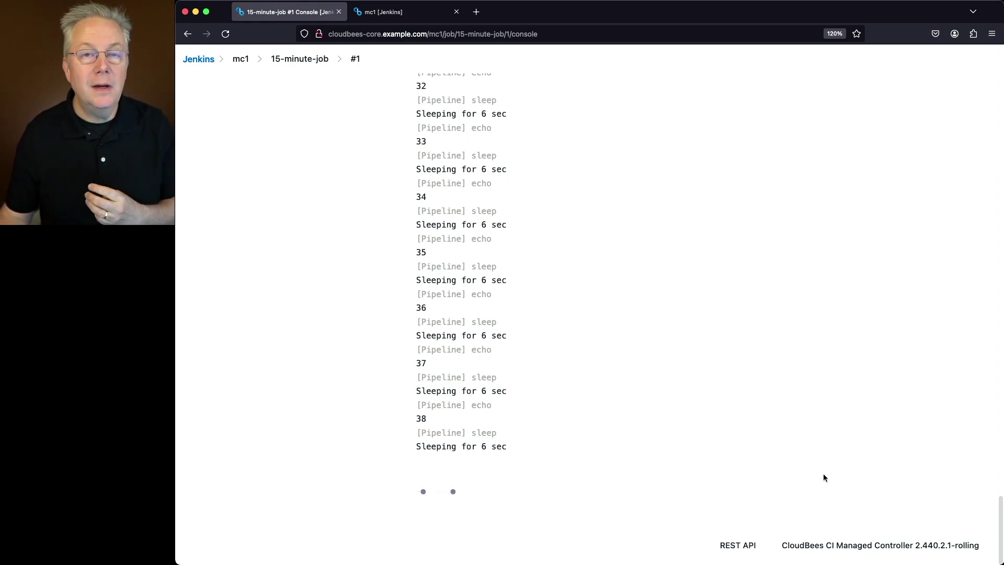
# Check mc1's pods on its management page, and compare its version with the operations center's on the dashboard.
pyautogui.click(396, 18)
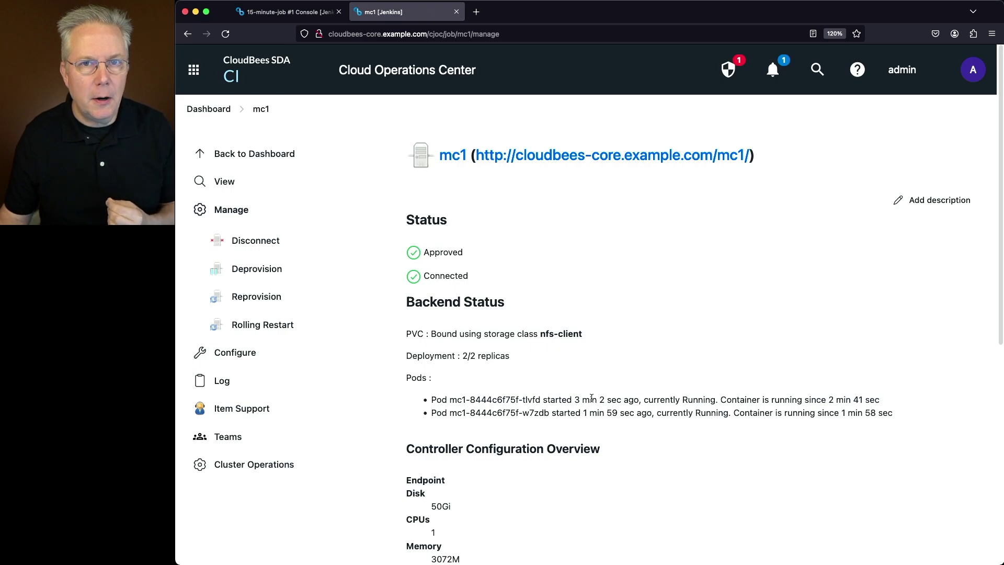
pyautogui.click(208, 110)
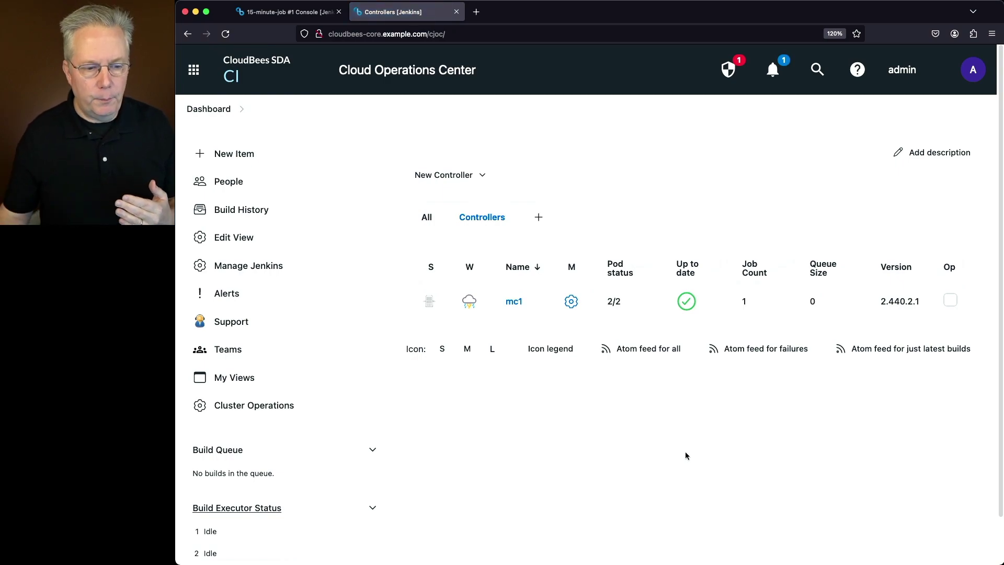
pyautogui.scroll(-2, 689, 459)
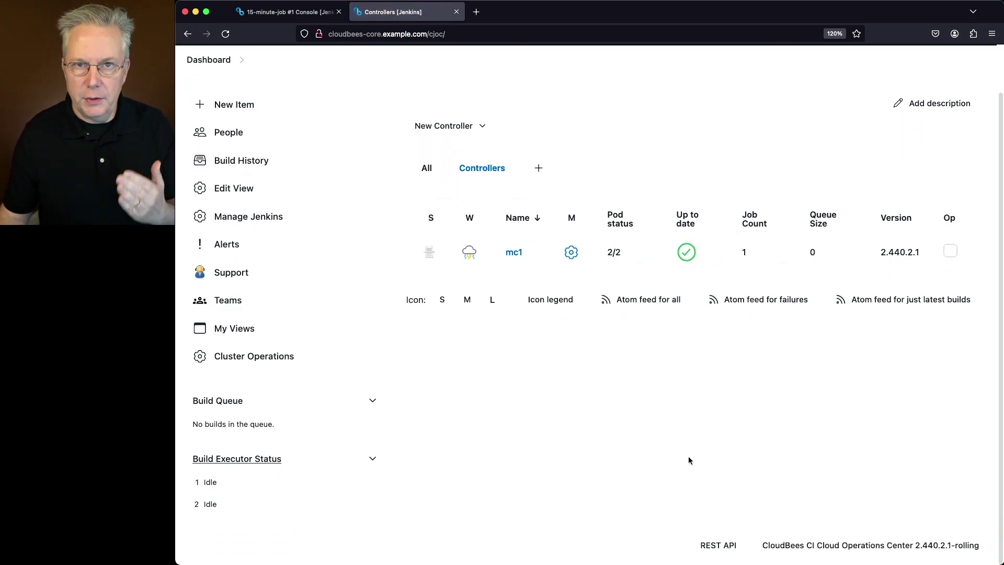
pyautogui.scroll(1, 688, 458)
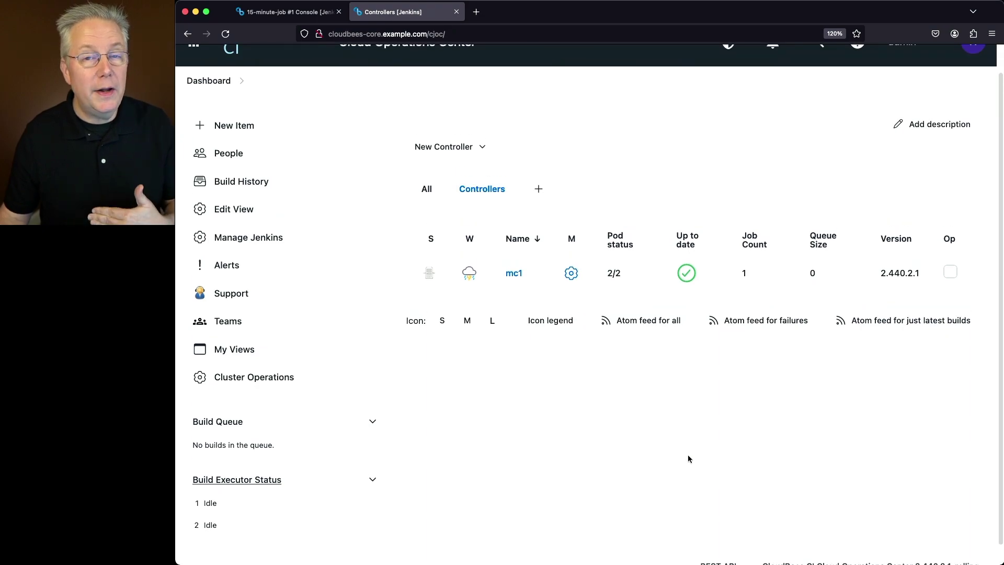